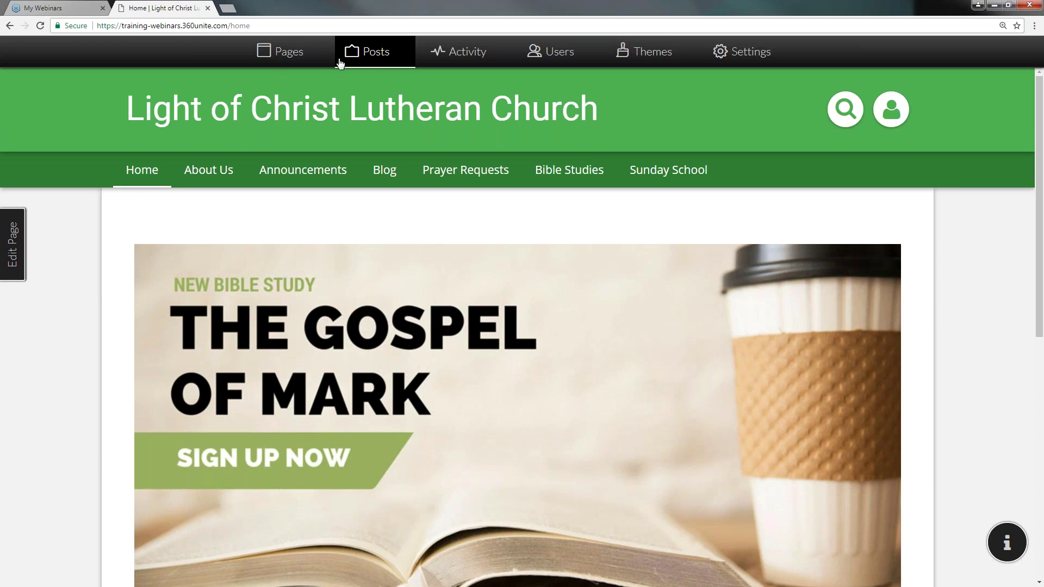
Step: Review the site's page list and compare it with the submenus of the main navigation on the home page
left_click(280, 56)
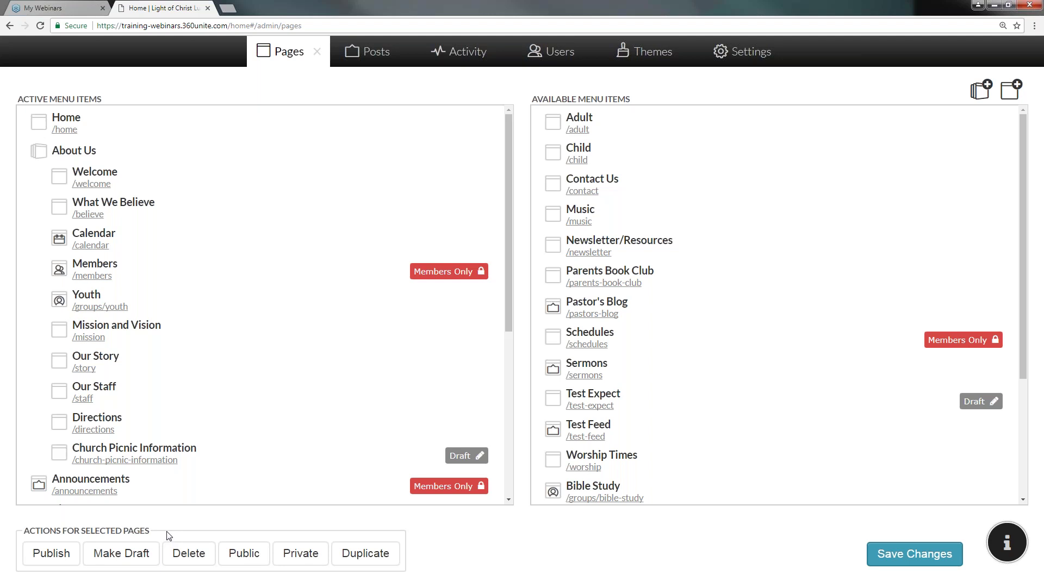
left_click(120, 396)
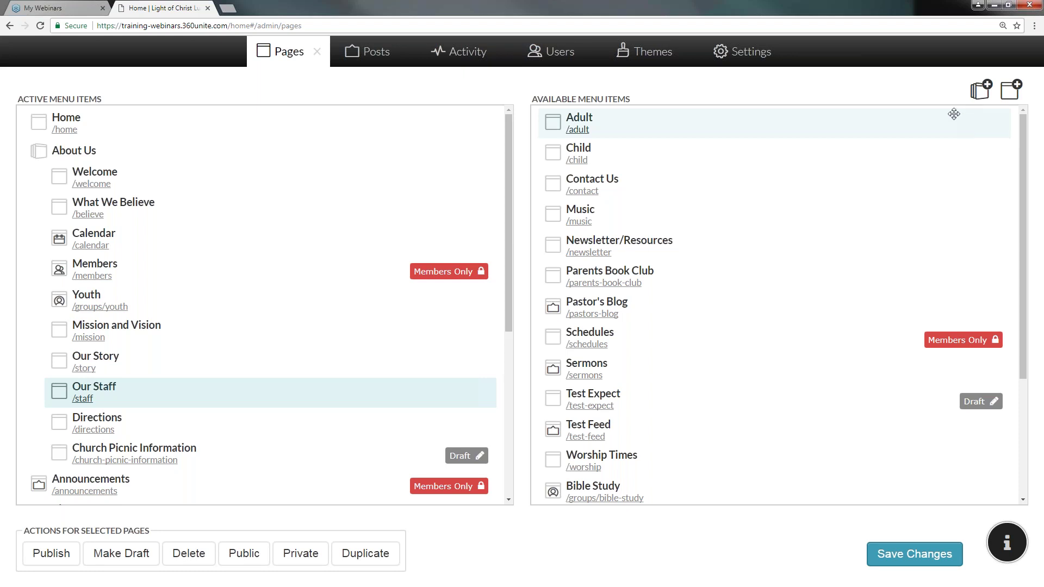
left_click(316, 53)
mouse_move(210, 170)
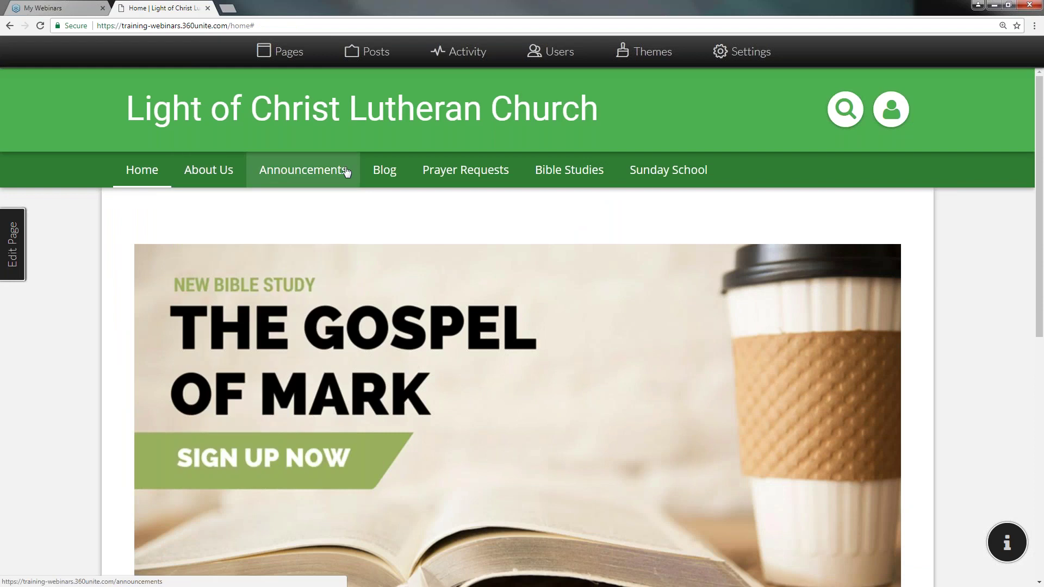
mouse_move(561, 170)
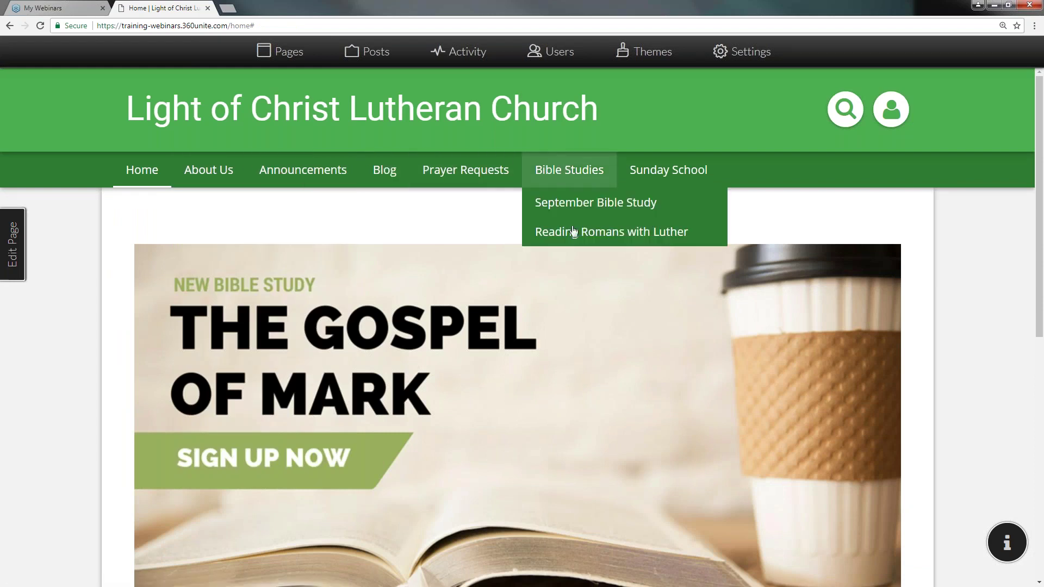
mouse_move(628, 173)
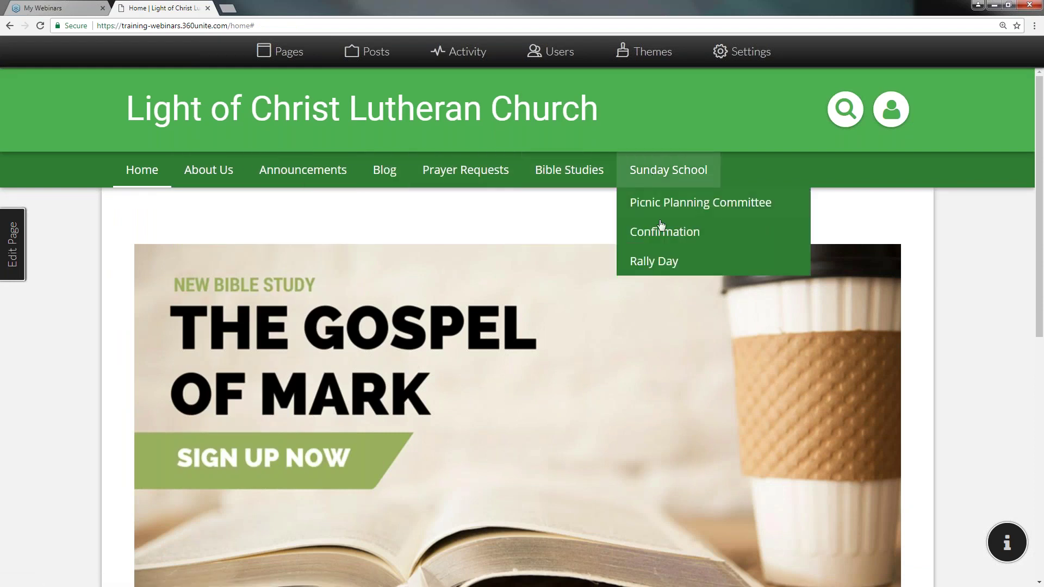
Step: Start a new page and preview the Directions, Jesus, What We Believe, Calendar, Mission and Vision, and Our Story templates
left_click(276, 63)
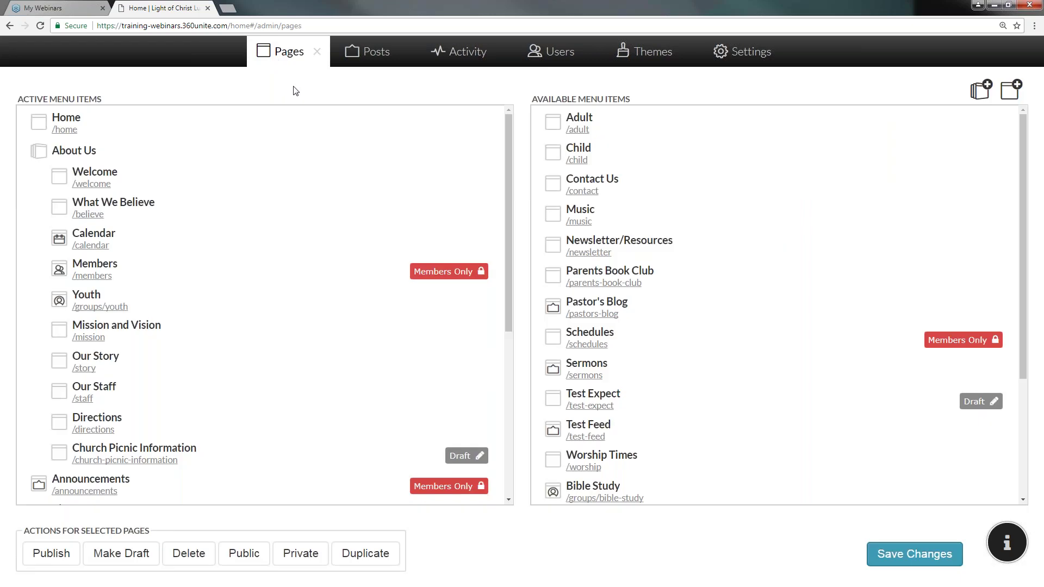
left_click(1012, 91)
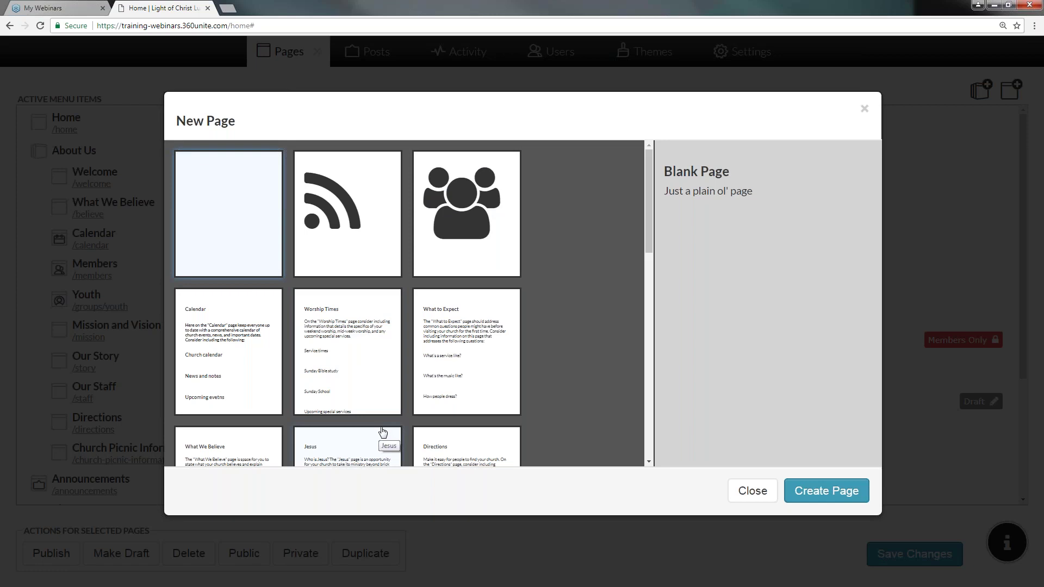
left_click(429, 443)
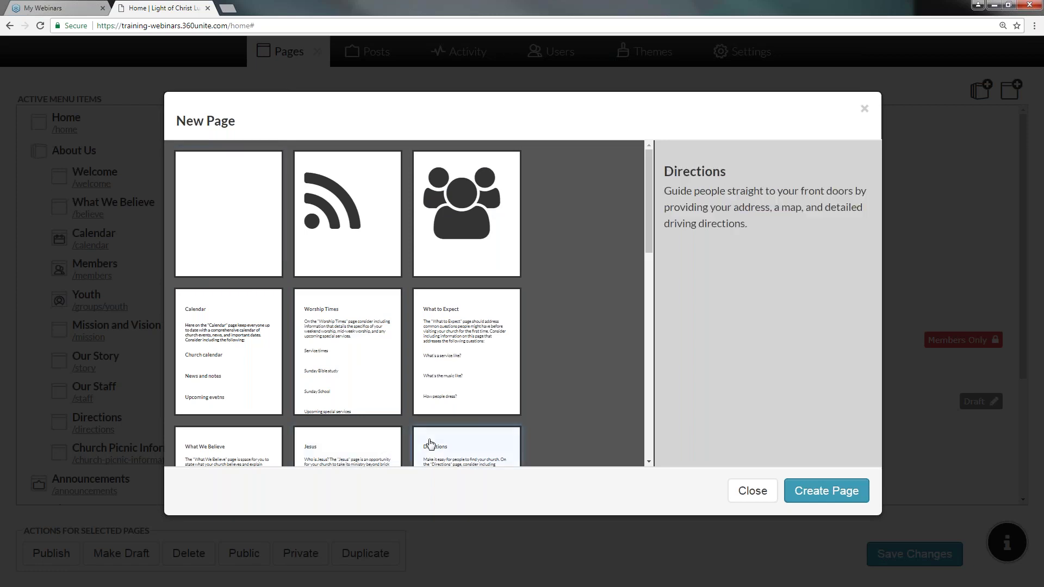
left_click(456, 388)
scroll(413, 397, "down", 1)
left_click(350, 410)
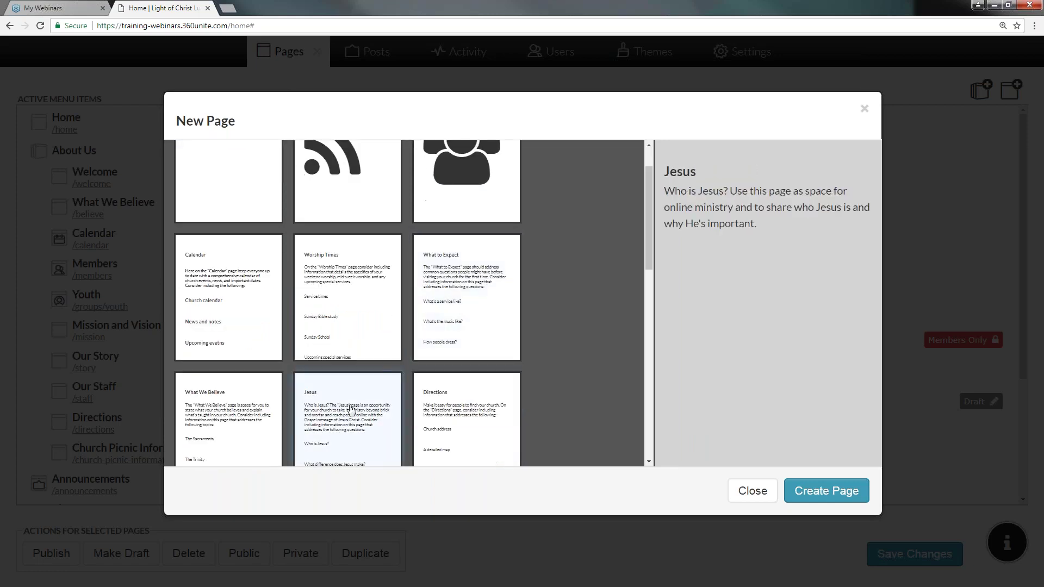
left_click(245, 430)
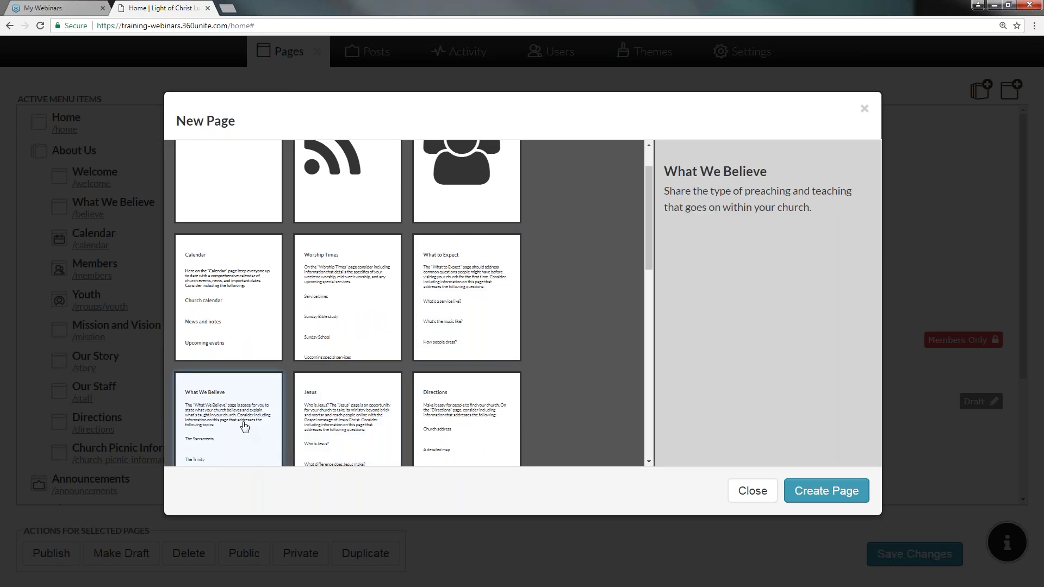
left_click(221, 331)
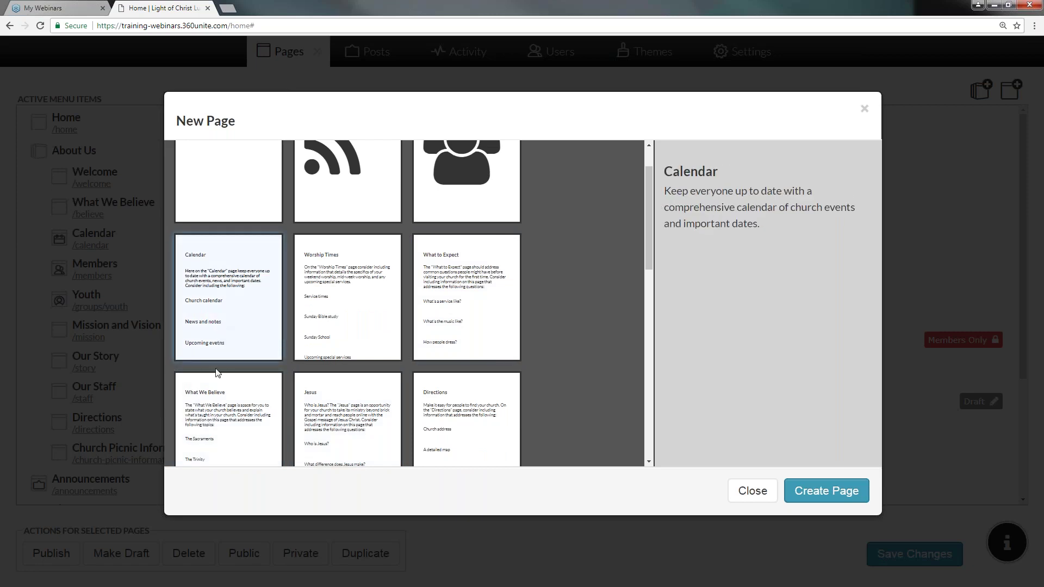
scroll(223, 402, "down", 2)
left_click(237, 456)
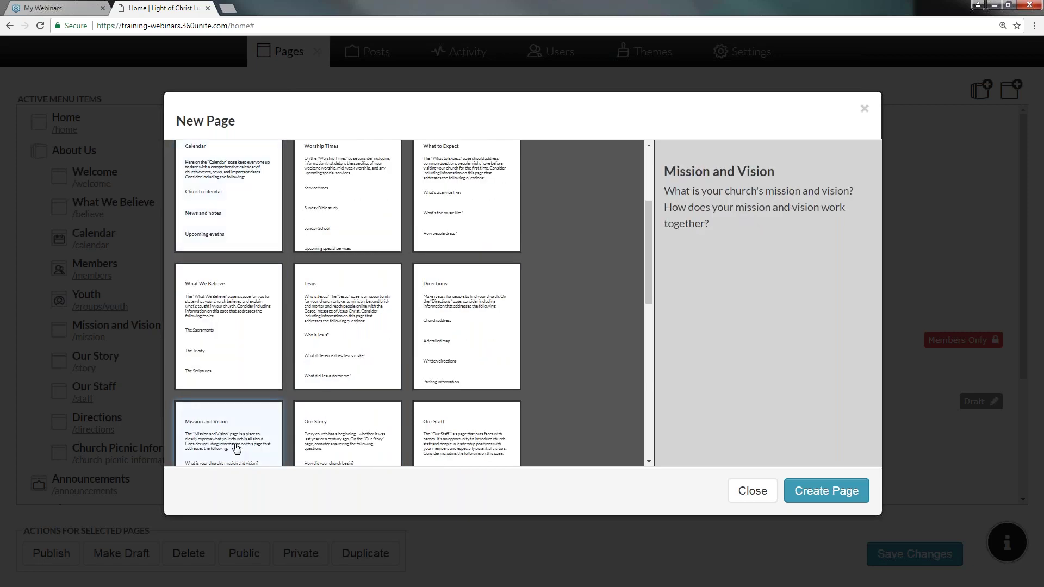
left_click(325, 441)
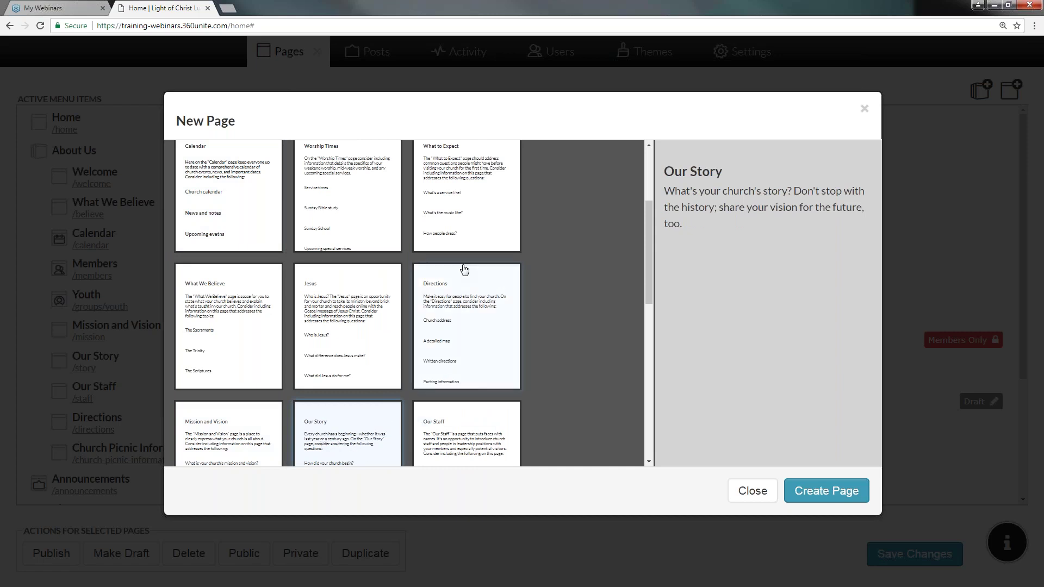
Step: Create a new page from the What to Expect template and keep What to Expect as its name
left_click(466, 215)
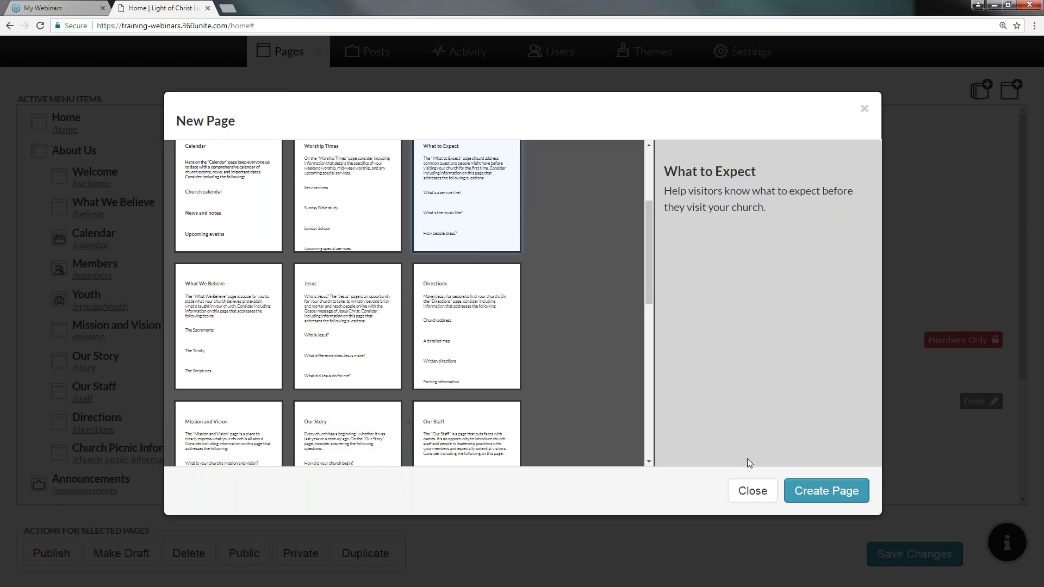
left_click(826, 491)
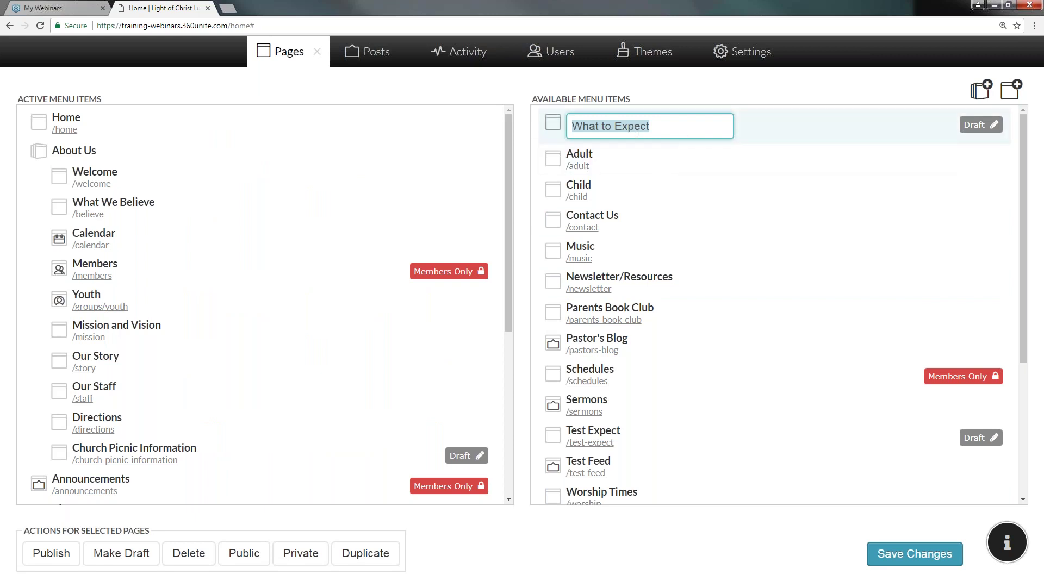
left_click(669, 124)
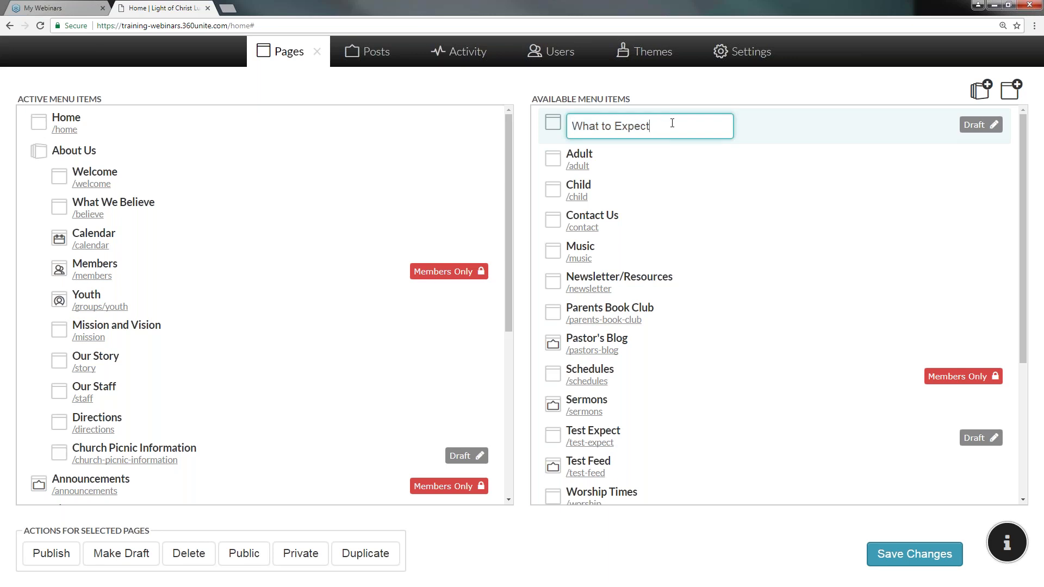
key("Return")
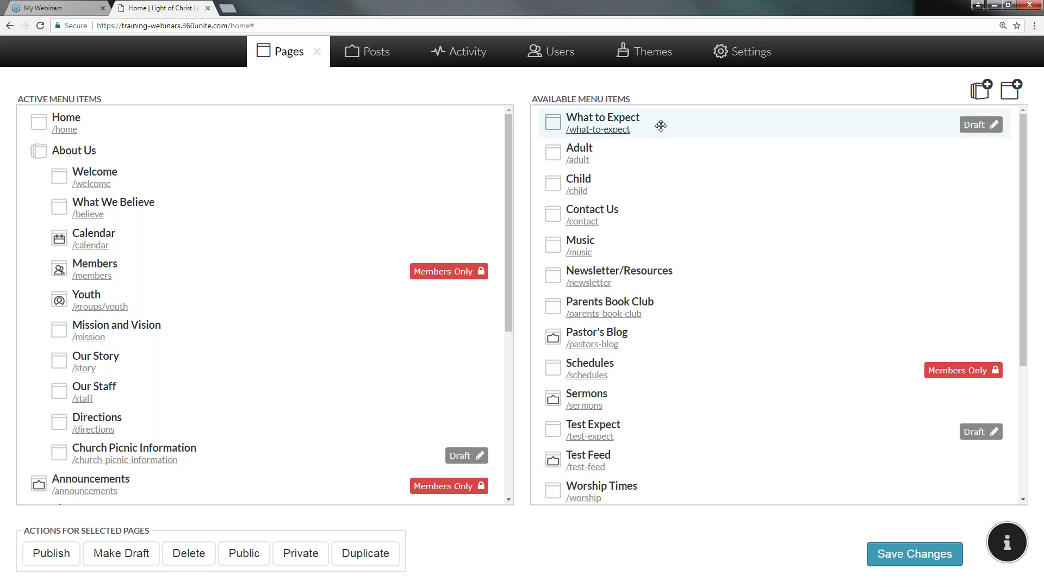
Step: Place the What to Expect page under About Us between Welcome and What We Believe, save the menu changes, and close the page manager
left_click_drag(650, 126, 170, 218)
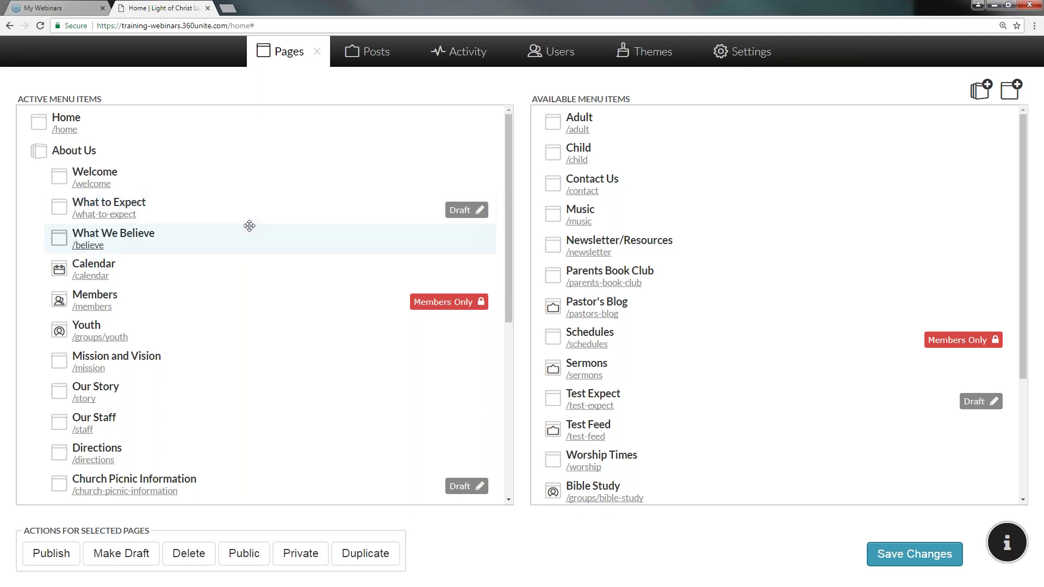
left_click(906, 559)
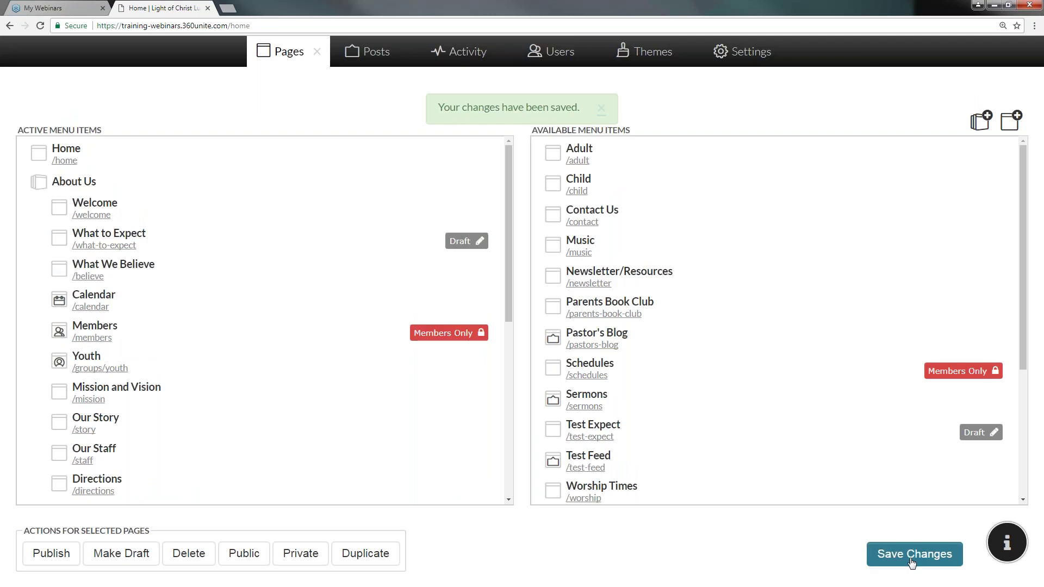
left_click(318, 53)
Step: Open the What to Expect page from the site's About Us submenu and put it in edit mode
mouse_move(215, 174)
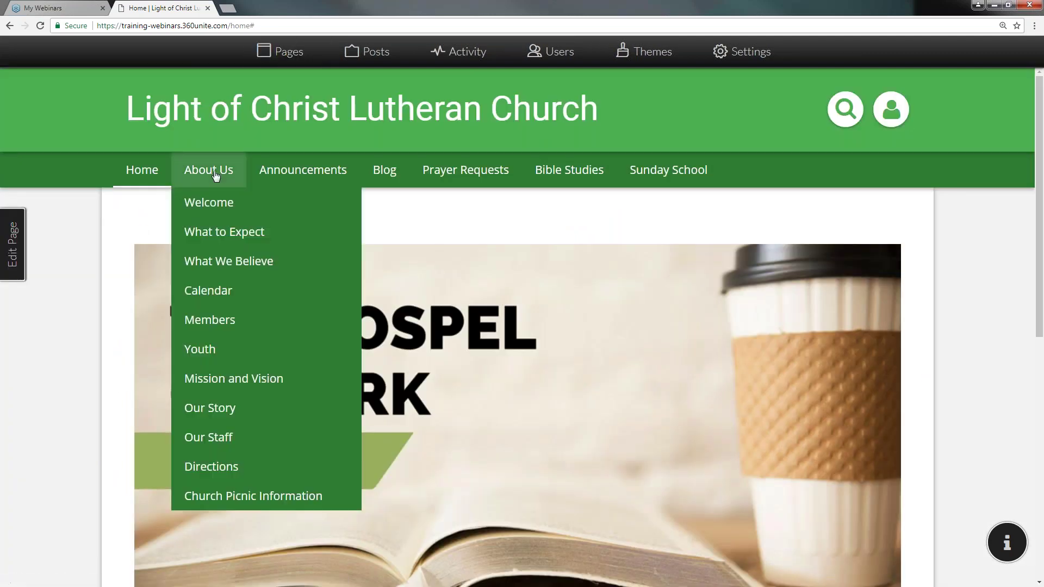
left_click(226, 237)
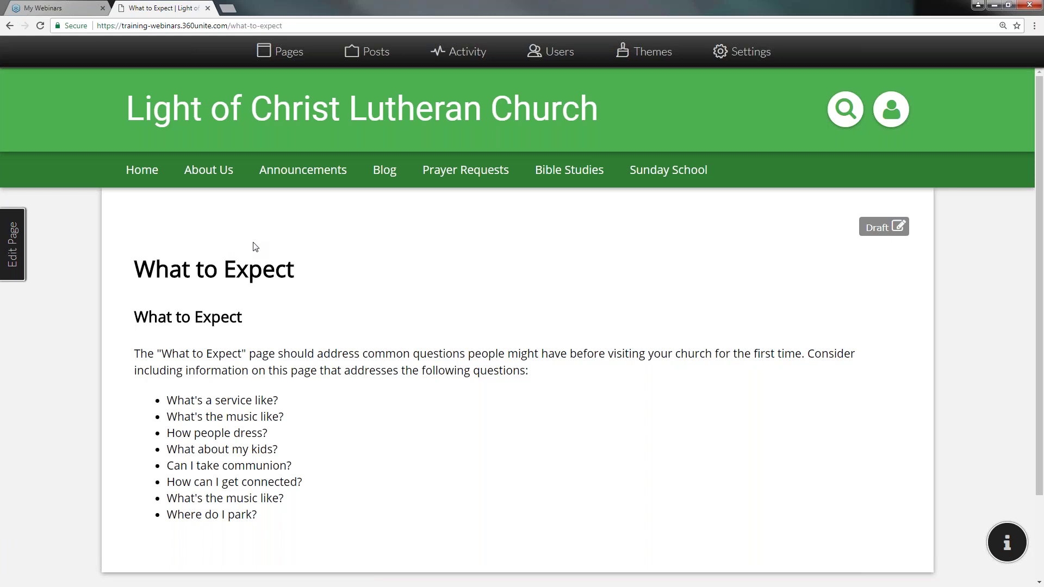
left_click(10, 249)
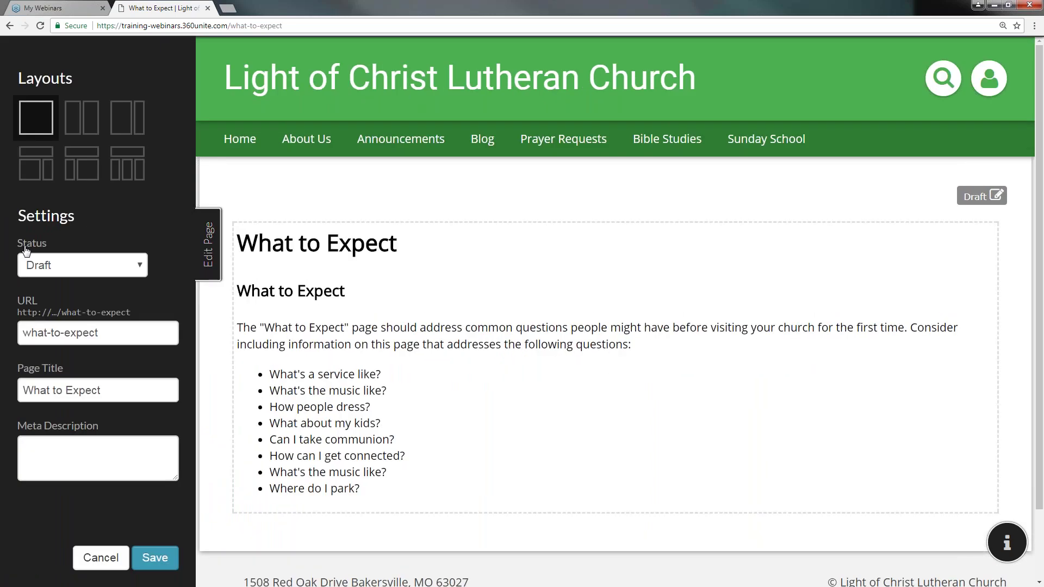
Step: Try out the alternative page layouts and apply the one with a full-width row above three equal columns
left_click(80, 120)
left_click(125, 123)
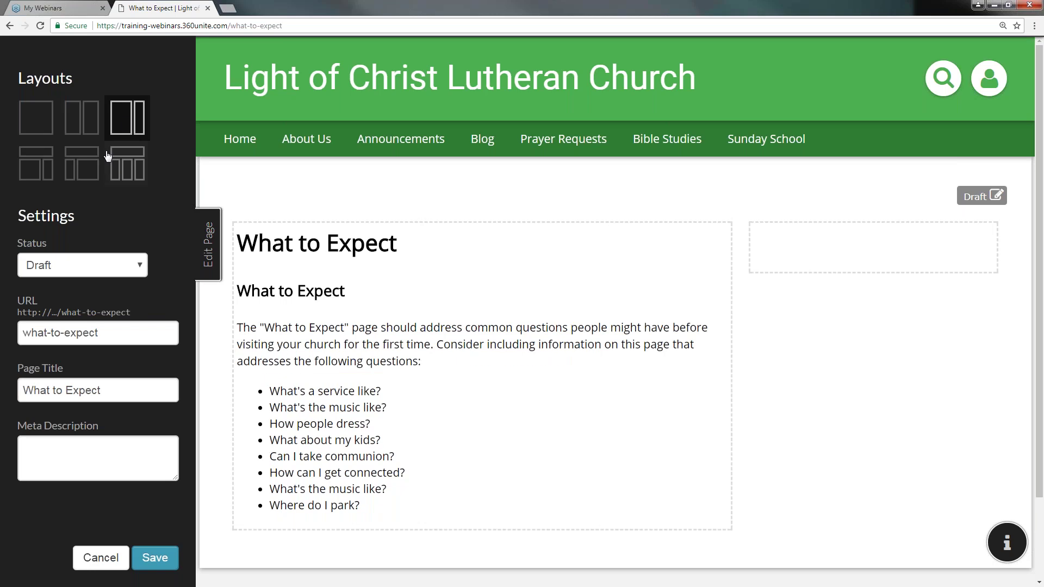
left_click(77, 171)
left_click(37, 170)
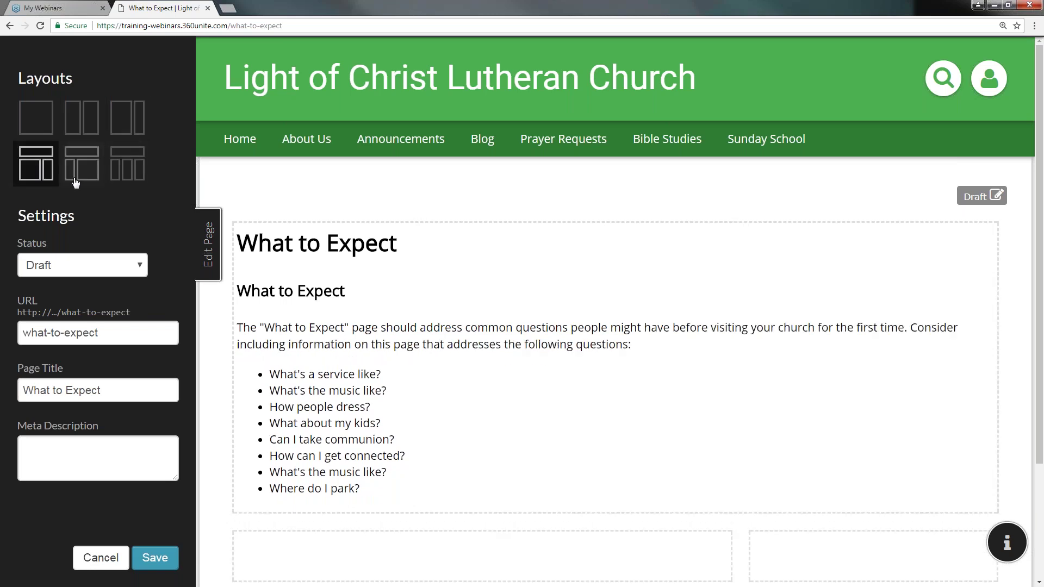
left_click(129, 172)
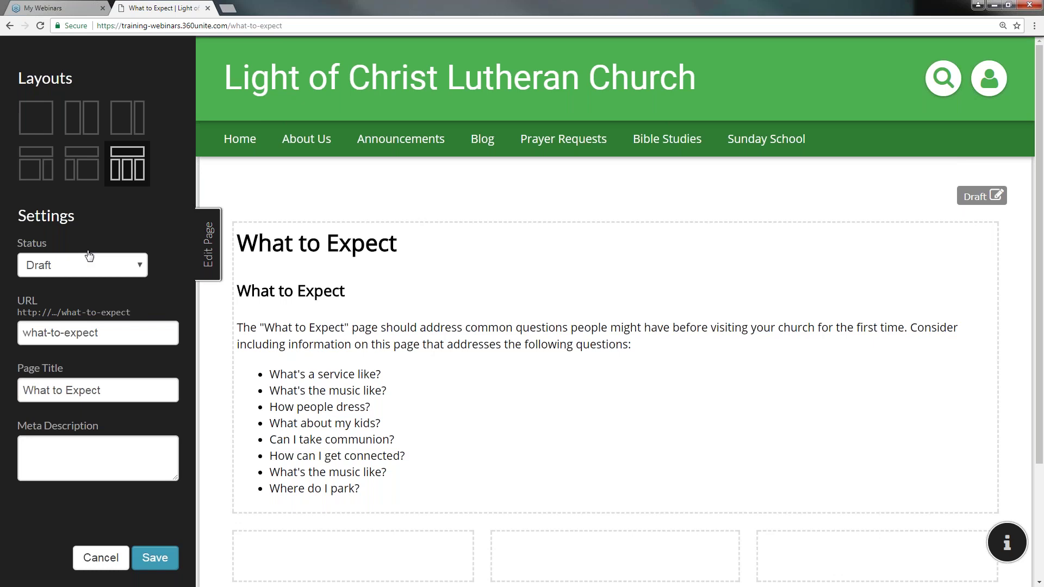
left_click(140, 269)
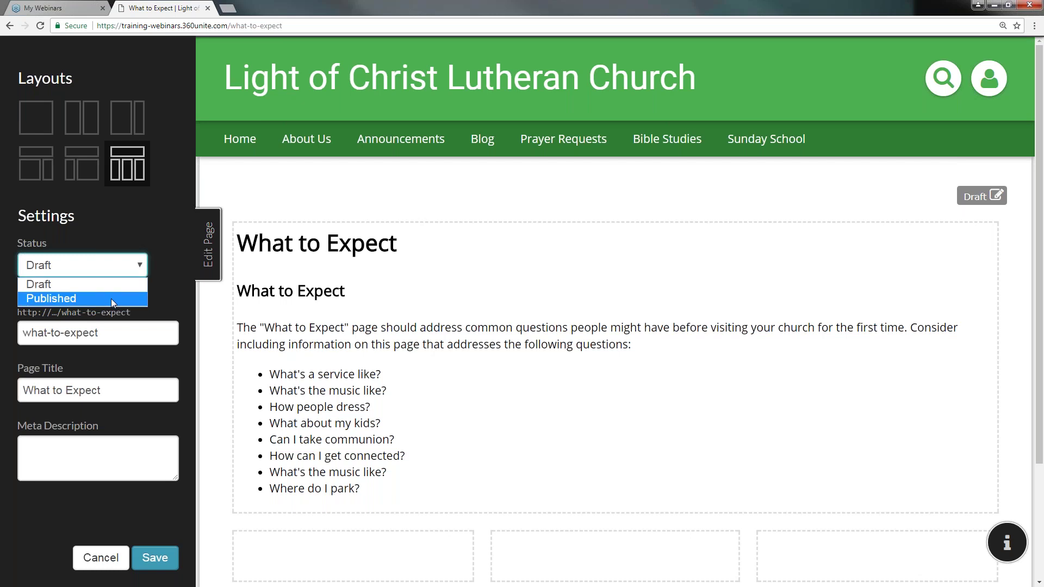
left_click(123, 208)
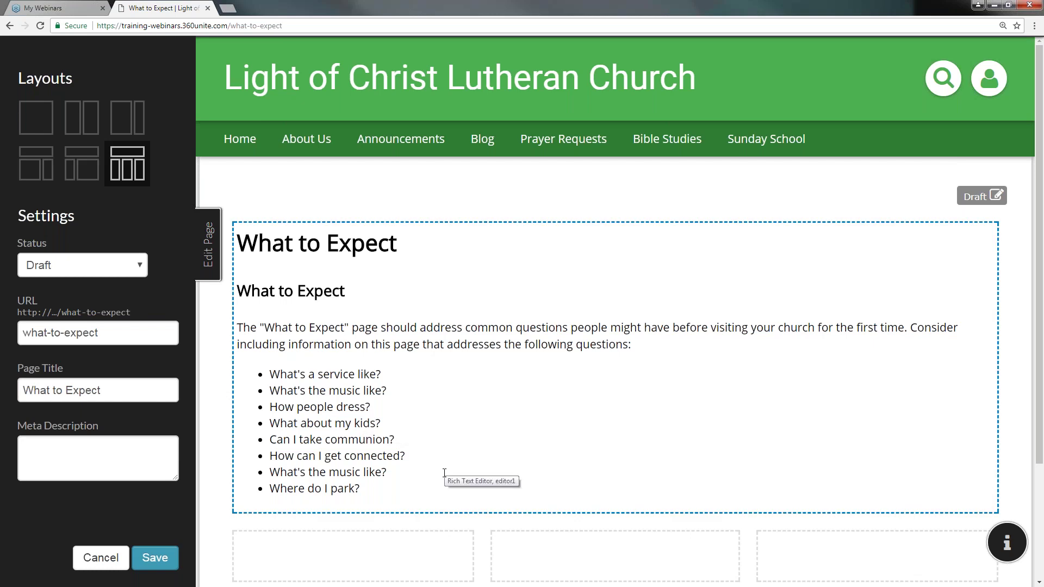
Step: Replace the placeholder subheading, paragraph and bullet list below the What to Expect title with the copied welcome text
left_click_drag(379, 489, 241, 291)
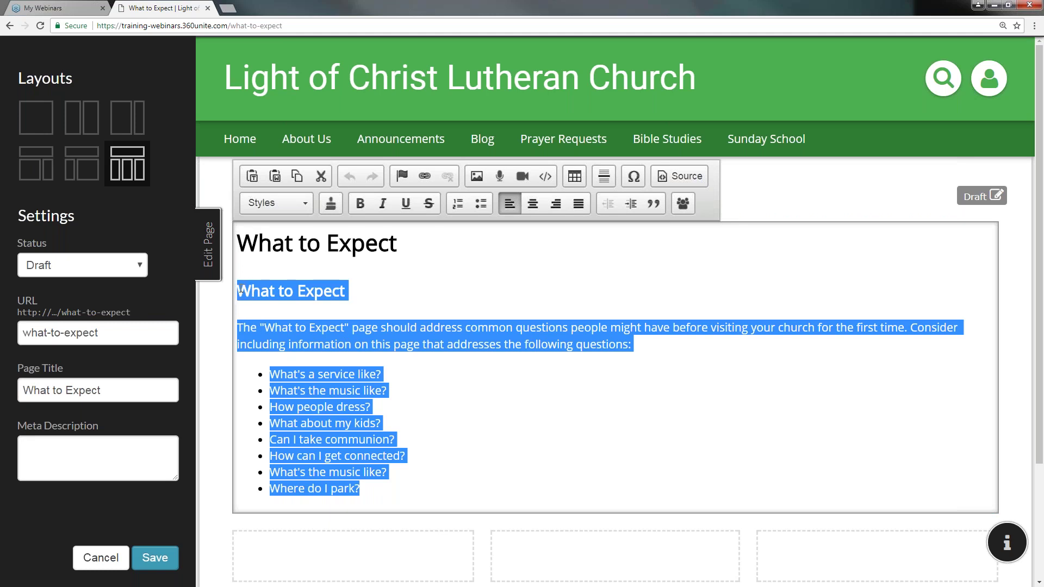
key("Delete")
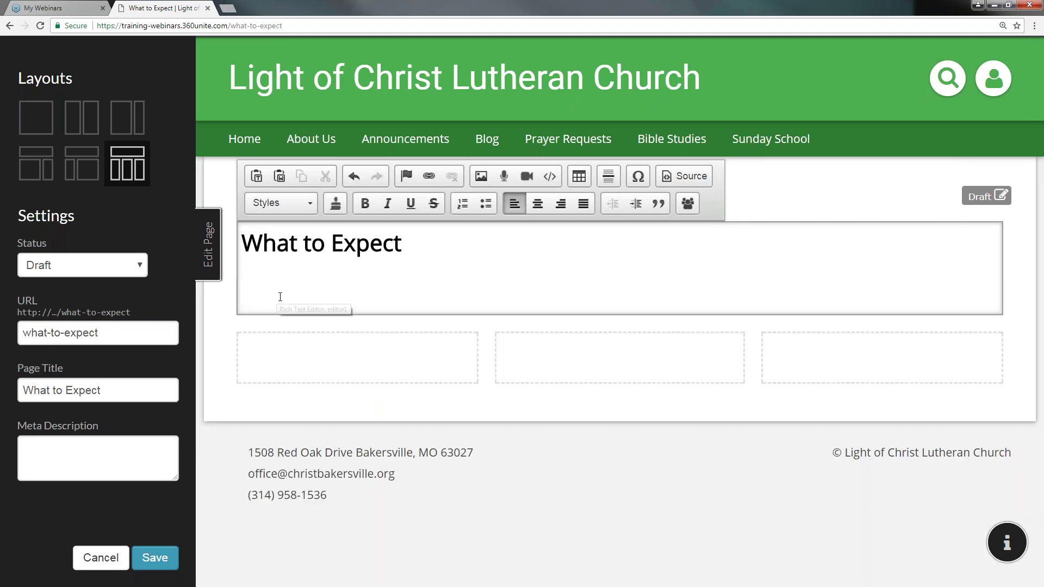
key("ctrl+v")
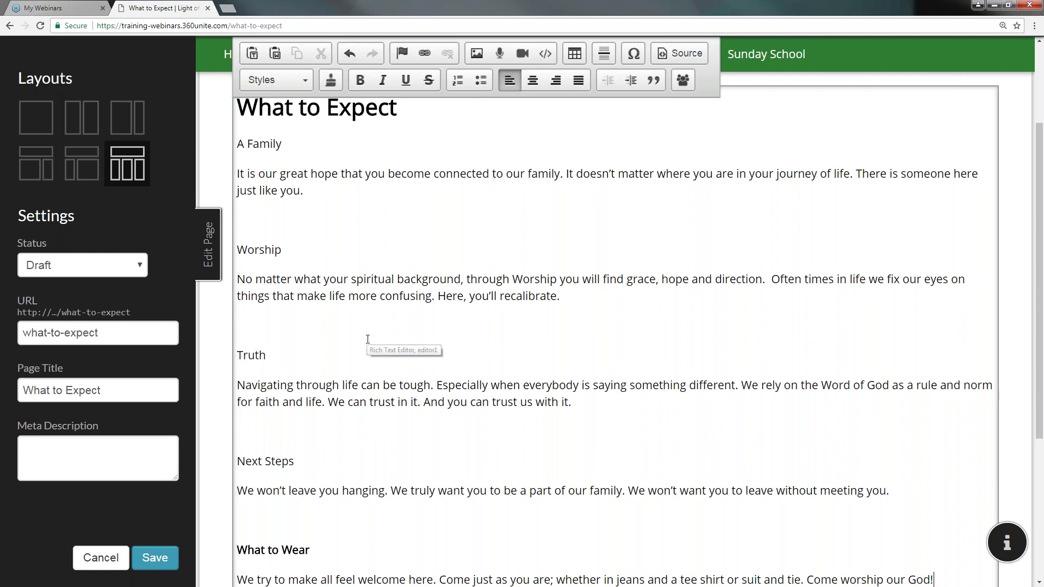
Step: Format the "A Family" line as Heading 3
scroll(365, 338, "up", 2)
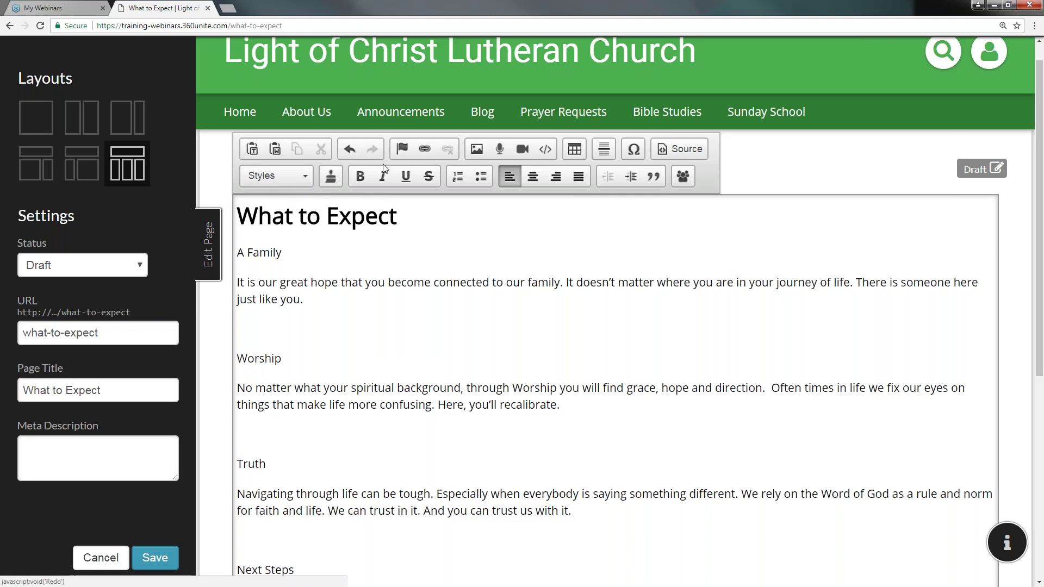
left_click_drag(297, 256, 240, 254)
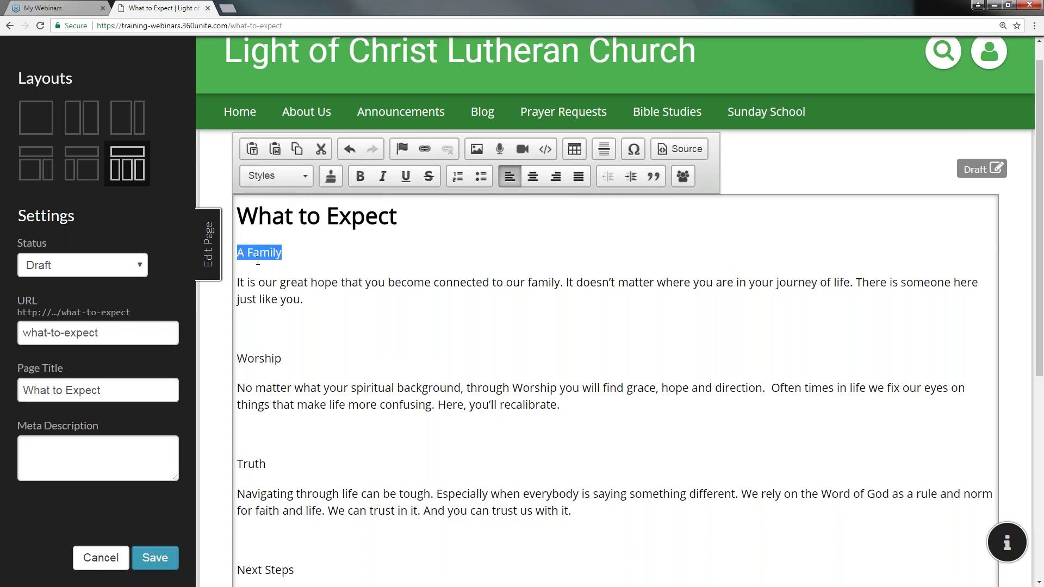
left_click(305, 174)
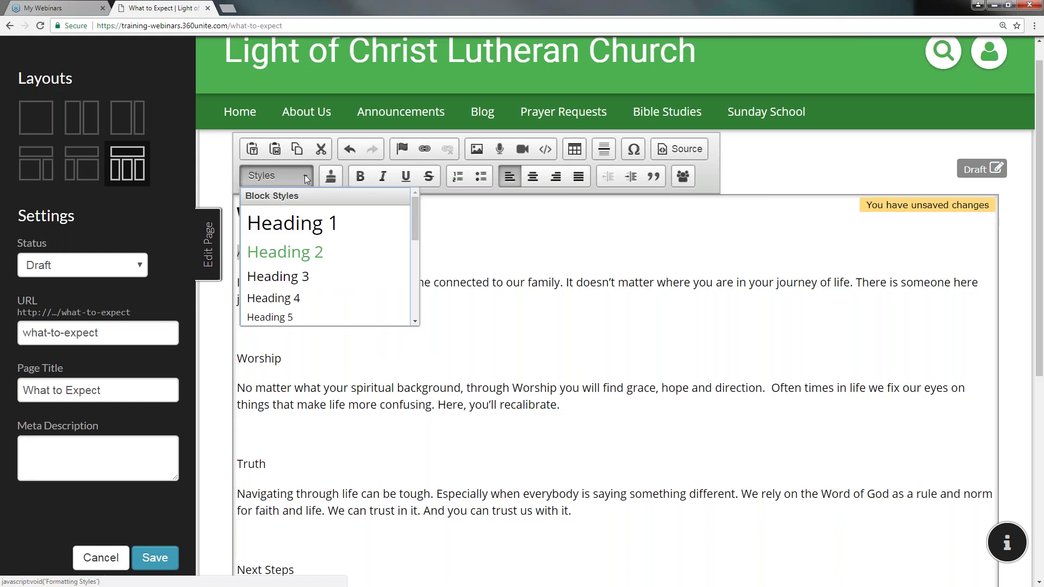
left_click(302, 278)
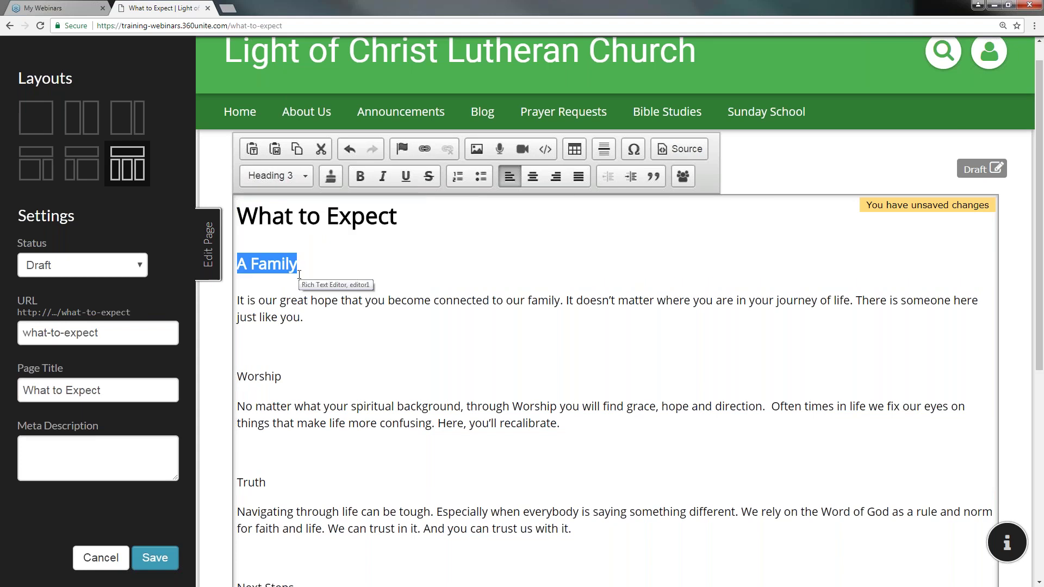
left_click(304, 348)
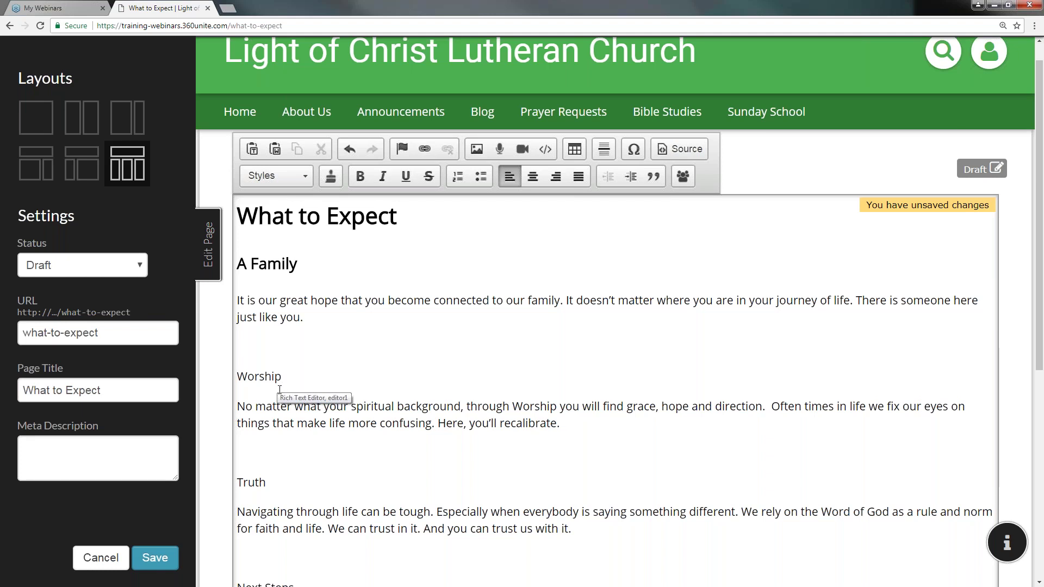
Step: Save the page, leave edit mode and look over the block styles defined in the site's themes
left_click(158, 565)
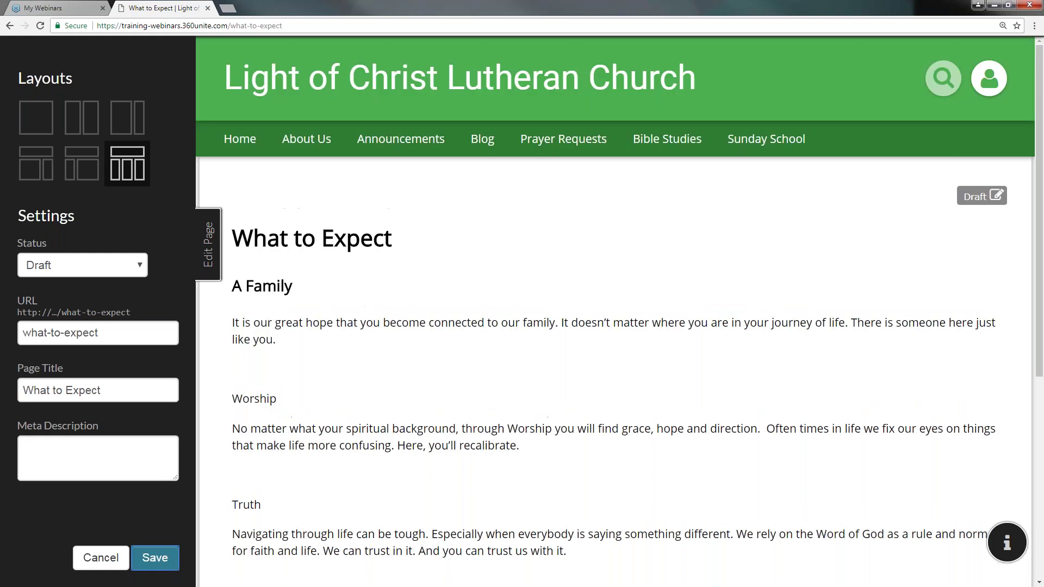
left_click(210, 256)
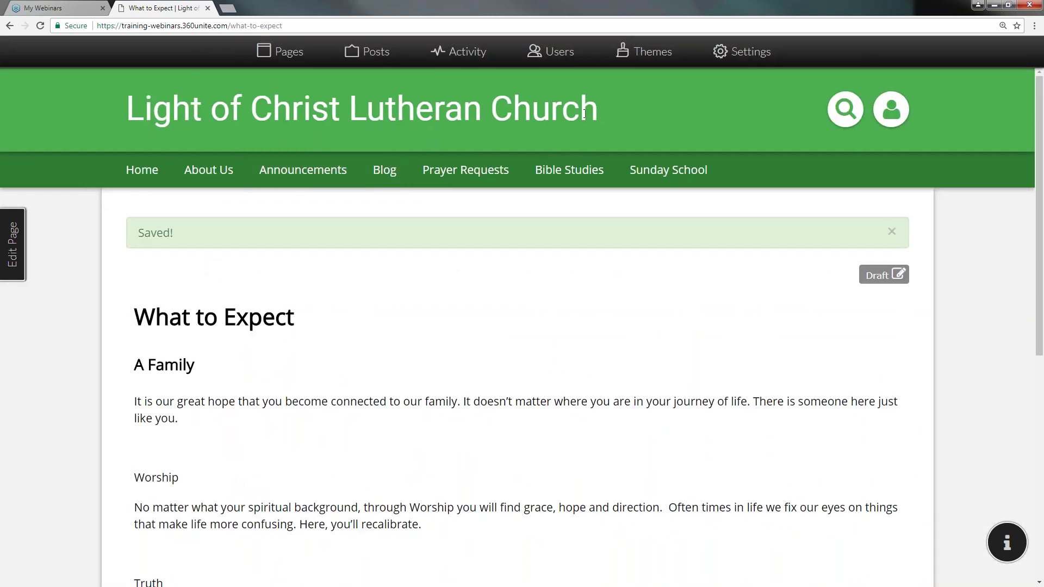
left_click(646, 55)
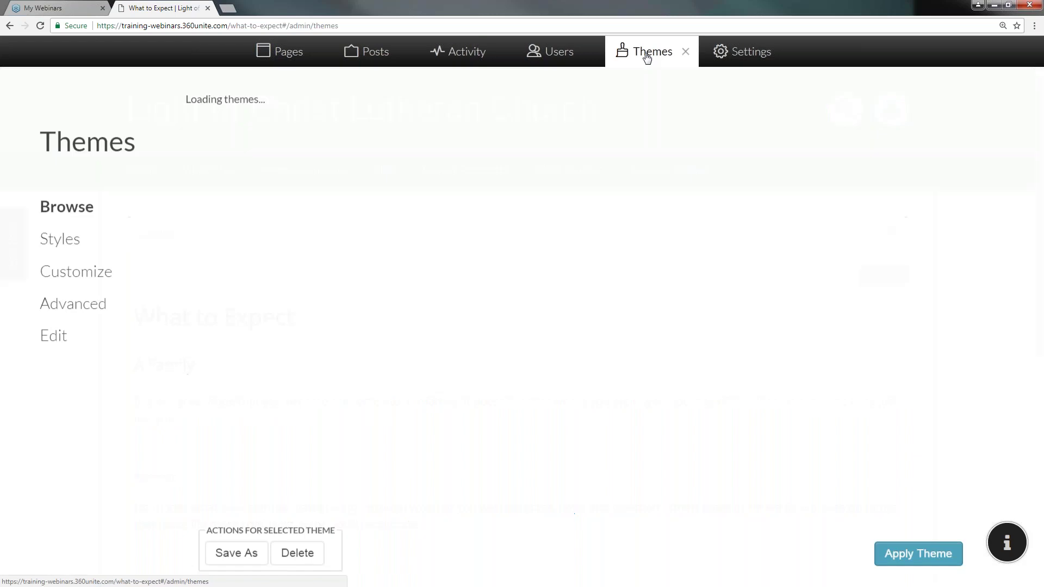
left_click(66, 242)
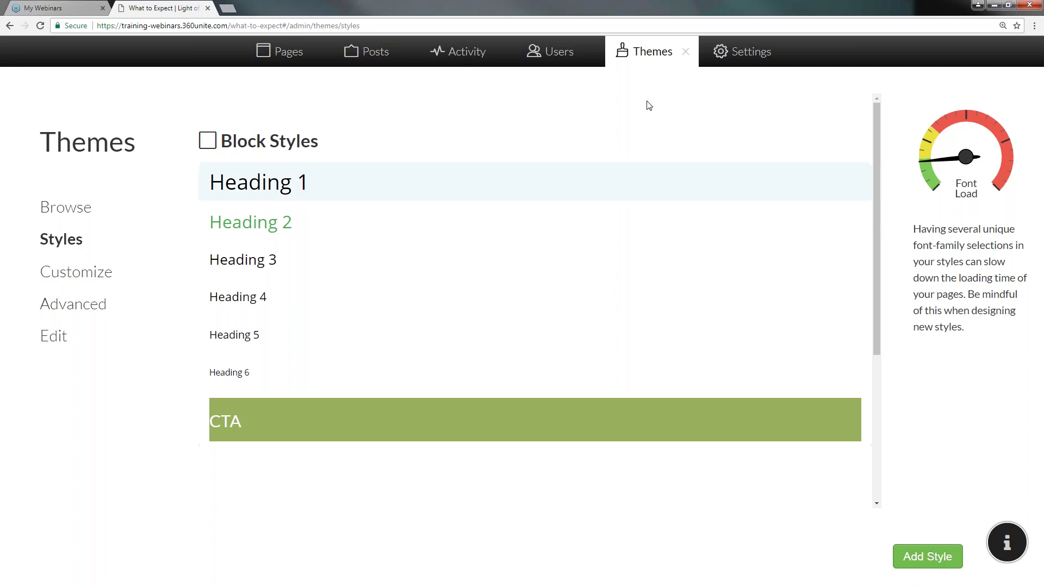
left_click(683, 54)
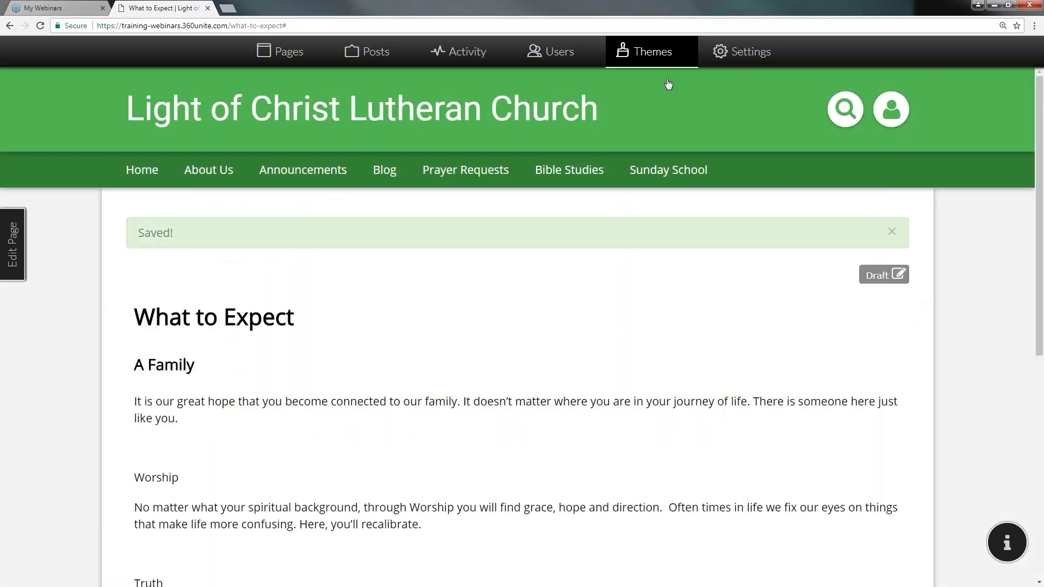
mouse_move(225, 182)
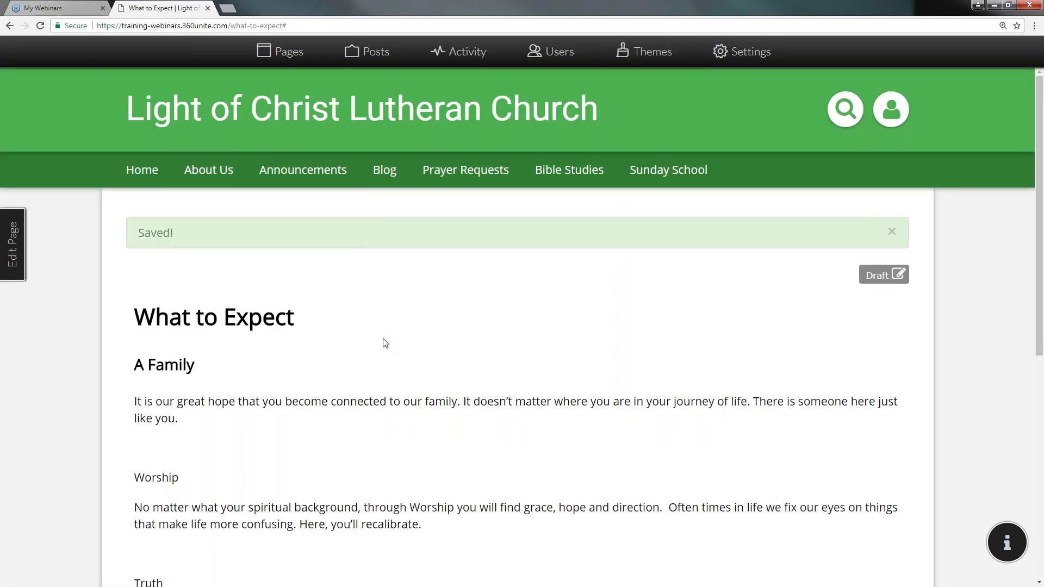
Step: Put the page back in edit mode and format the "Worship" and "Truth" lines as Heading 3
left_click(11, 247)
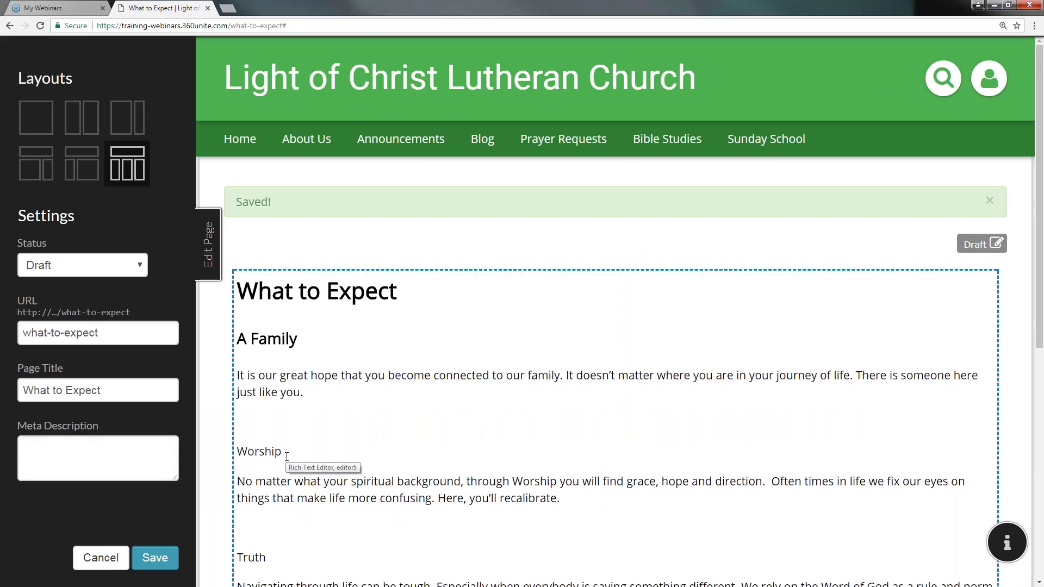
double_click(242, 451)
left_click(300, 252)
left_click(304, 352)
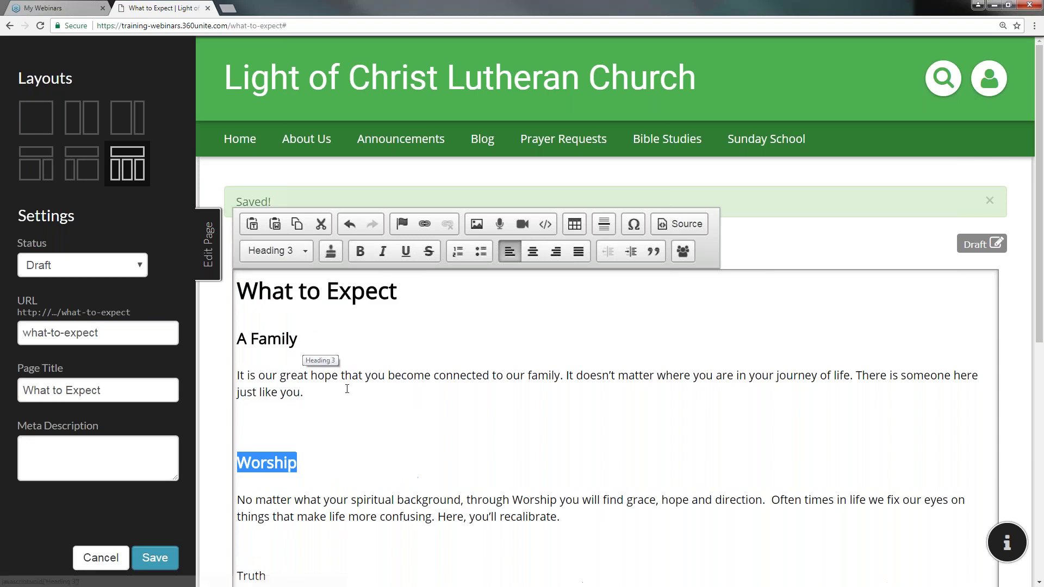
scroll(293, 408, "down", 2)
scroll(290, 410, "down", 2)
double_click(251, 359)
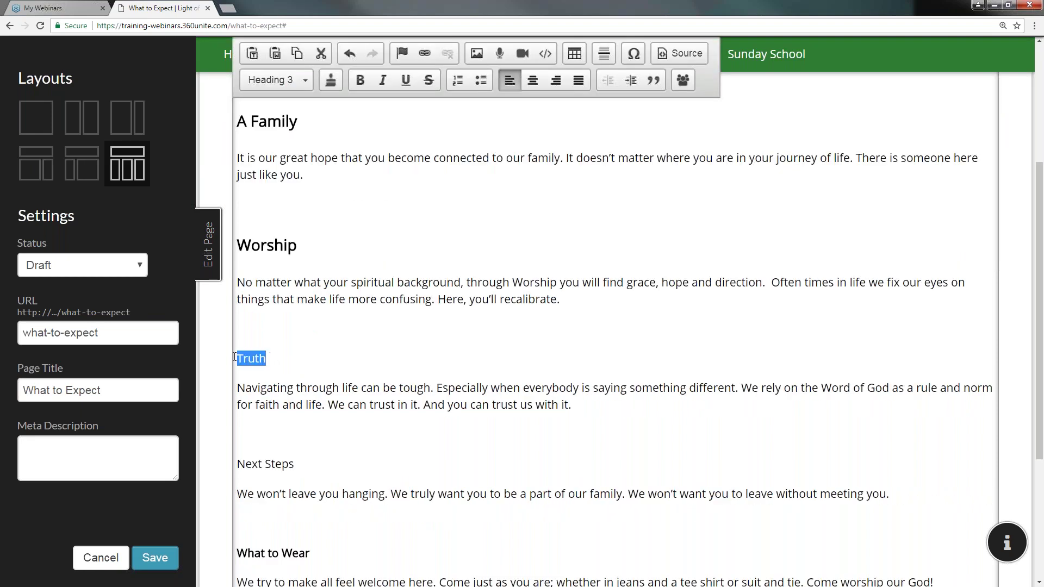
left_click(295, 82)
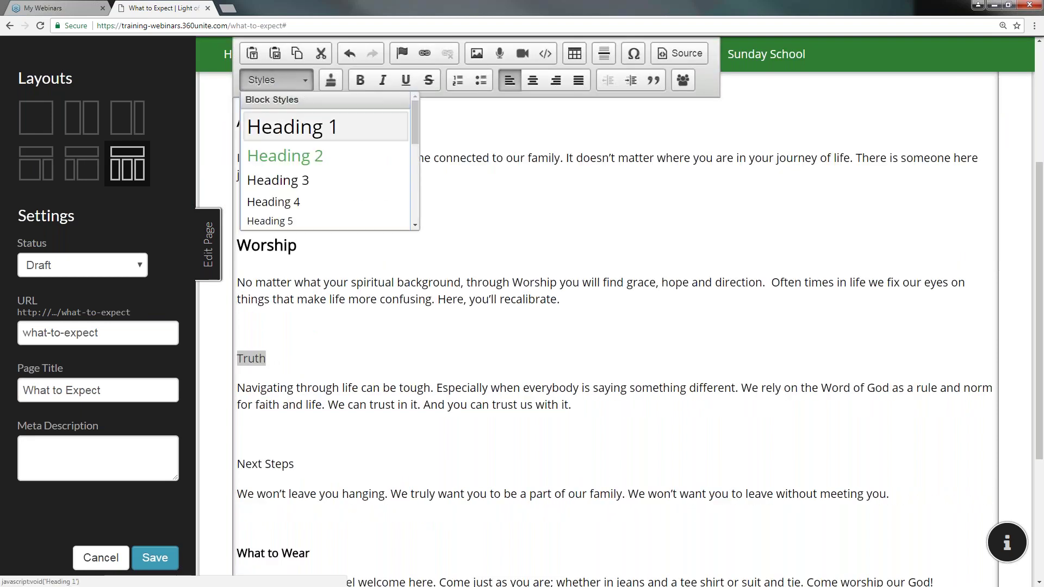
left_click(320, 180)
Step: Format the "Next Steps" and "What to Wear" lines as Heading 3 and save the page
scroll(326, 370, "down", 2)
left_click_drag(294, 374, 237, 375)
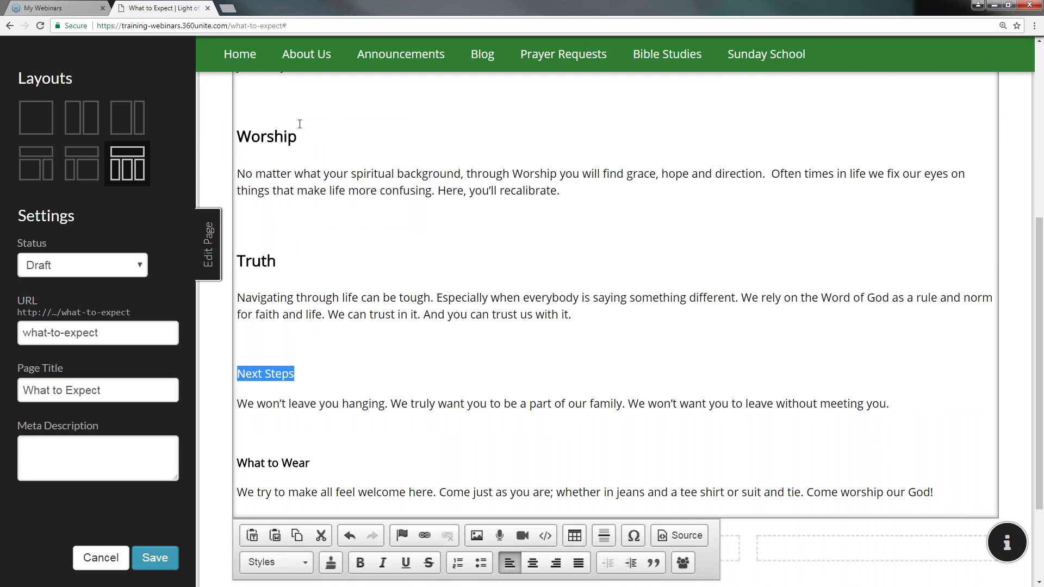
scroll(330, 229, "up", 1)
left_click(305, 87)
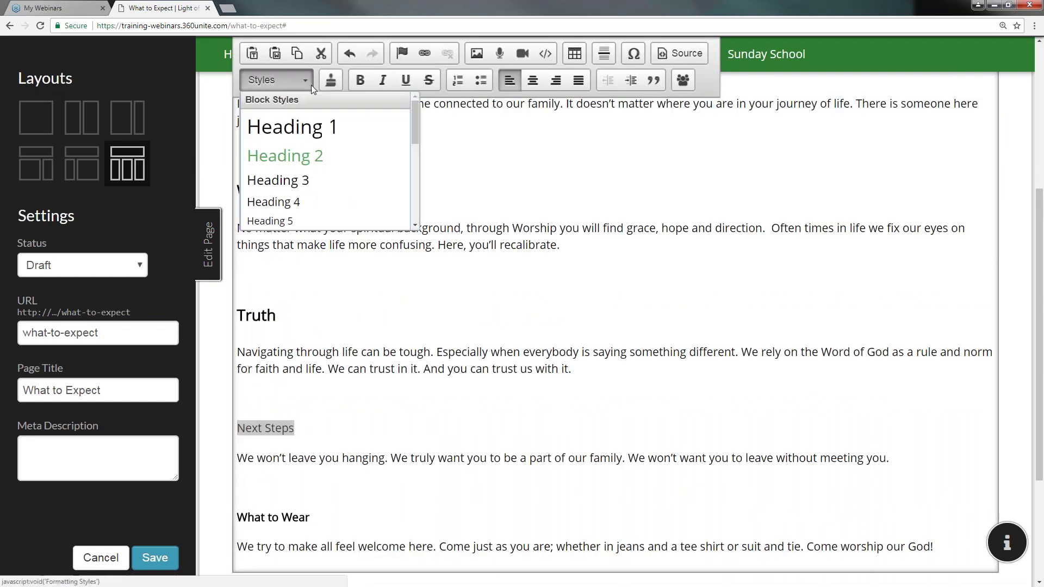
left_click(324, 181)
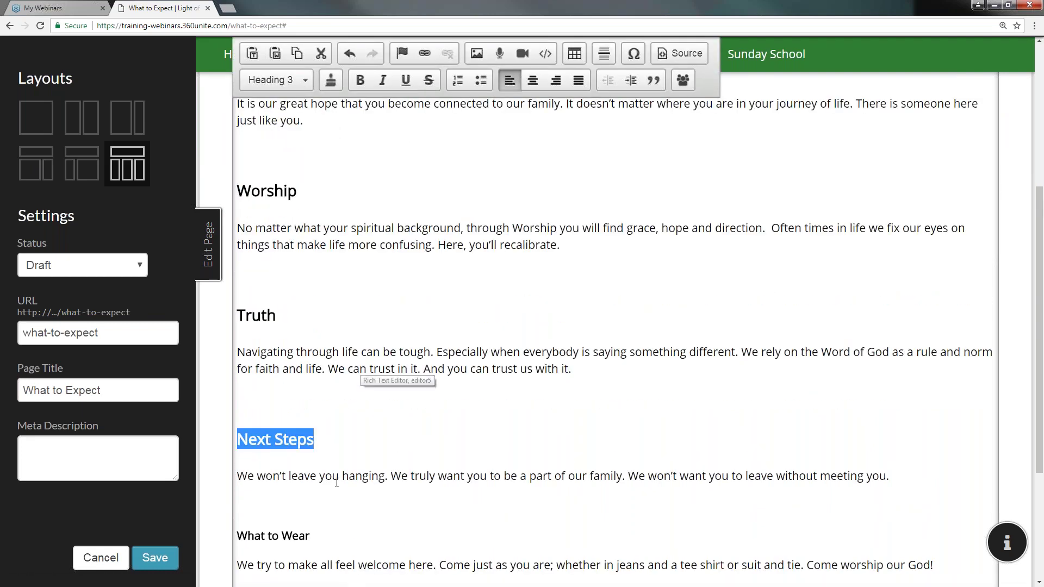
left_click_drag(315, 537, 242, 517)
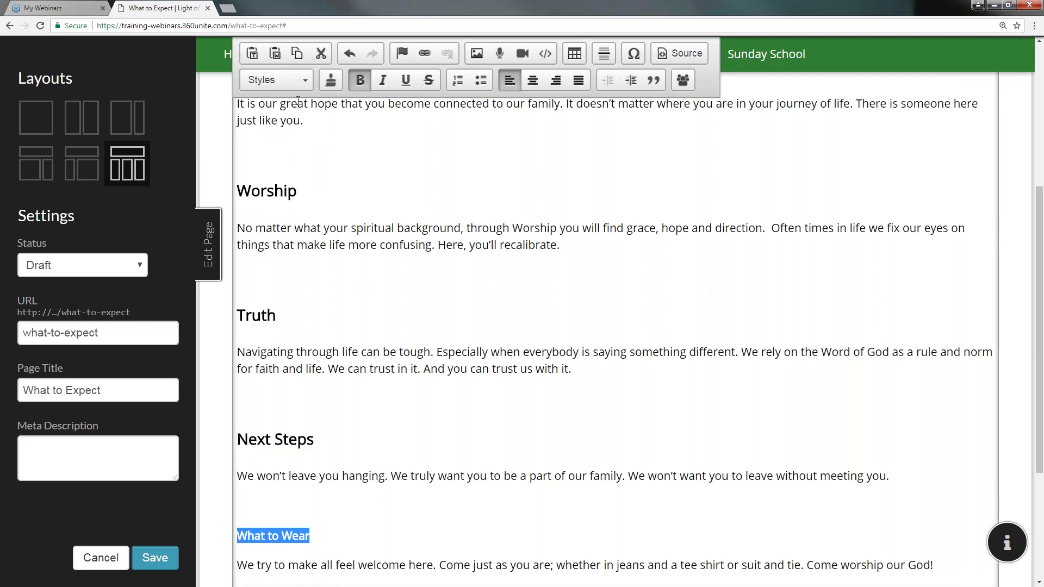
left_click(296, 80)
left_click(324, 181)
scroll(485, 391, "down", 1)
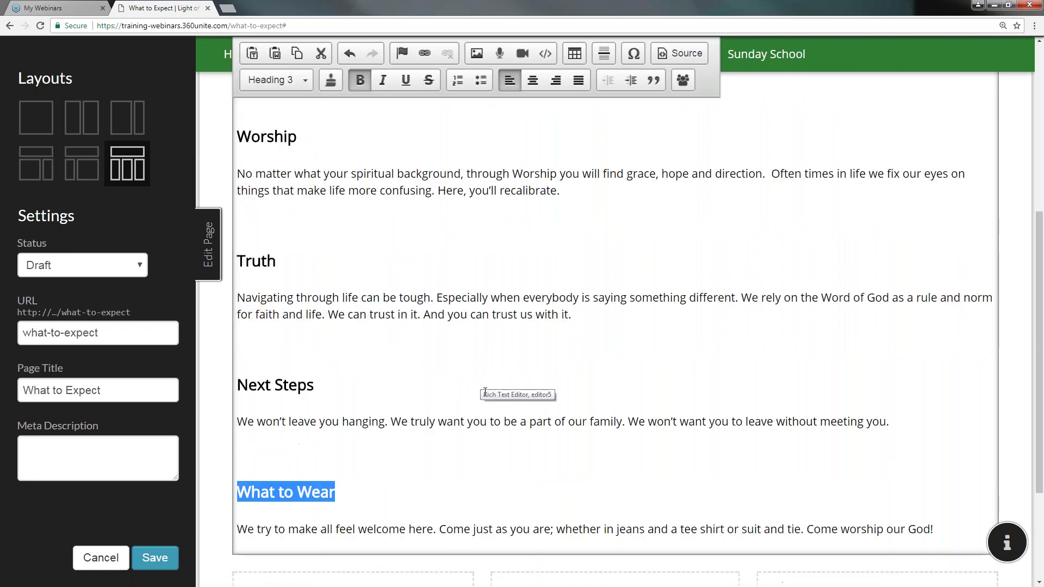
left_click(154, 558)
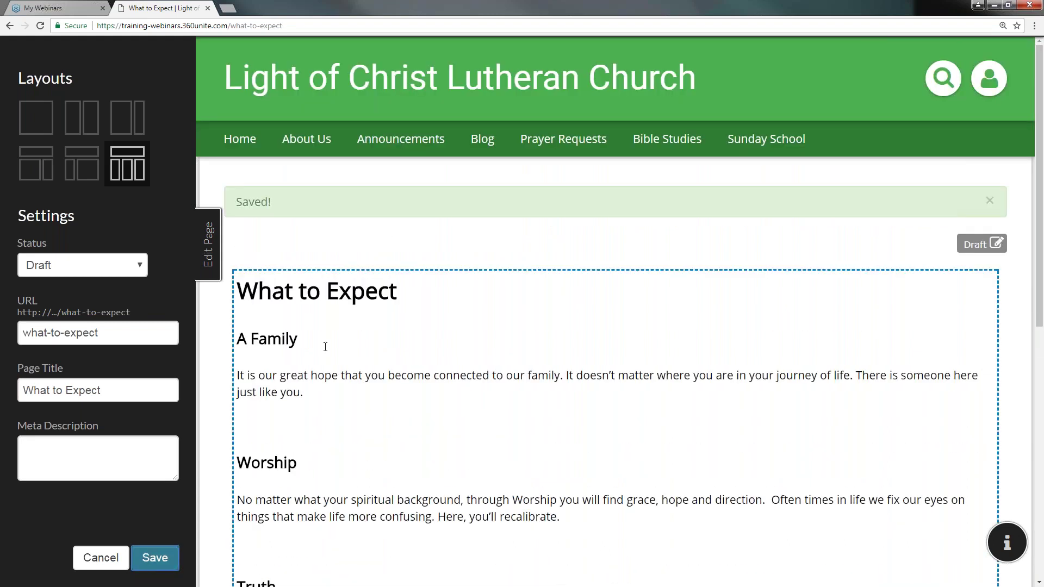
Step: Upload the Congregation picture from the Training Webinar Content folder and insert it directly after the Worship heading
scroll(375, 475, "down", 3)
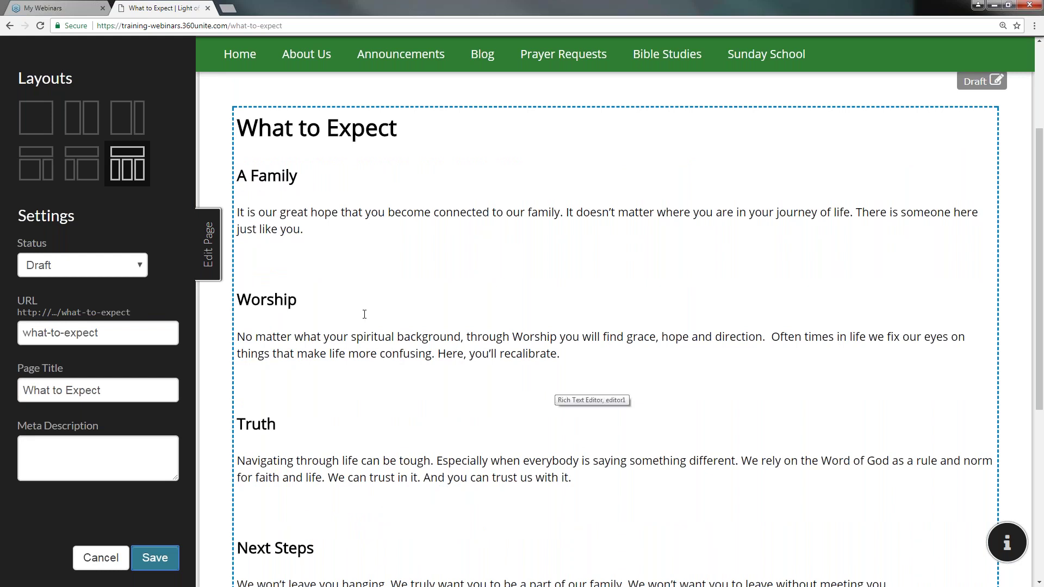
left_click(383, 302)
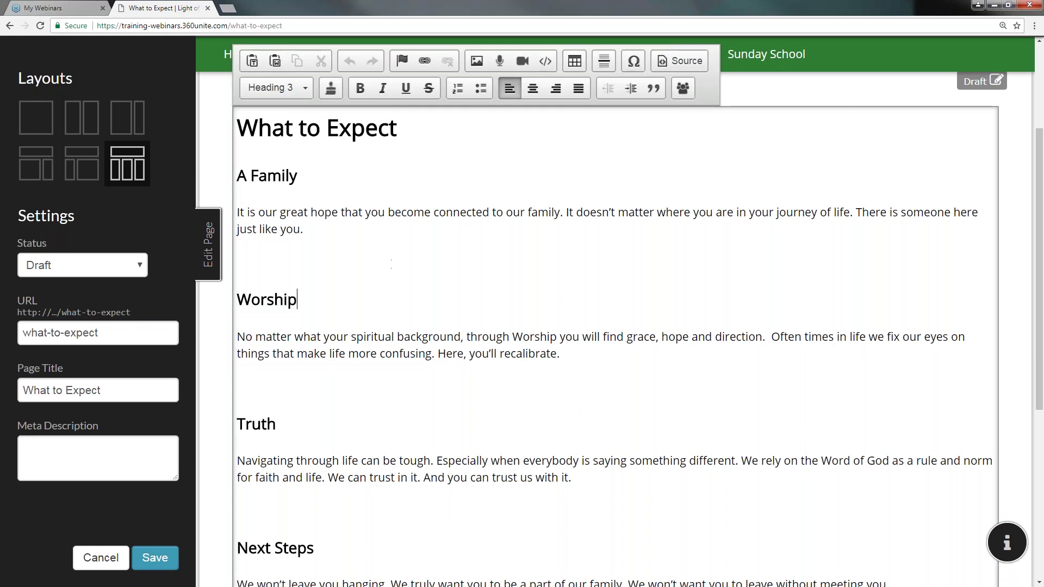
left_click(473, 61)
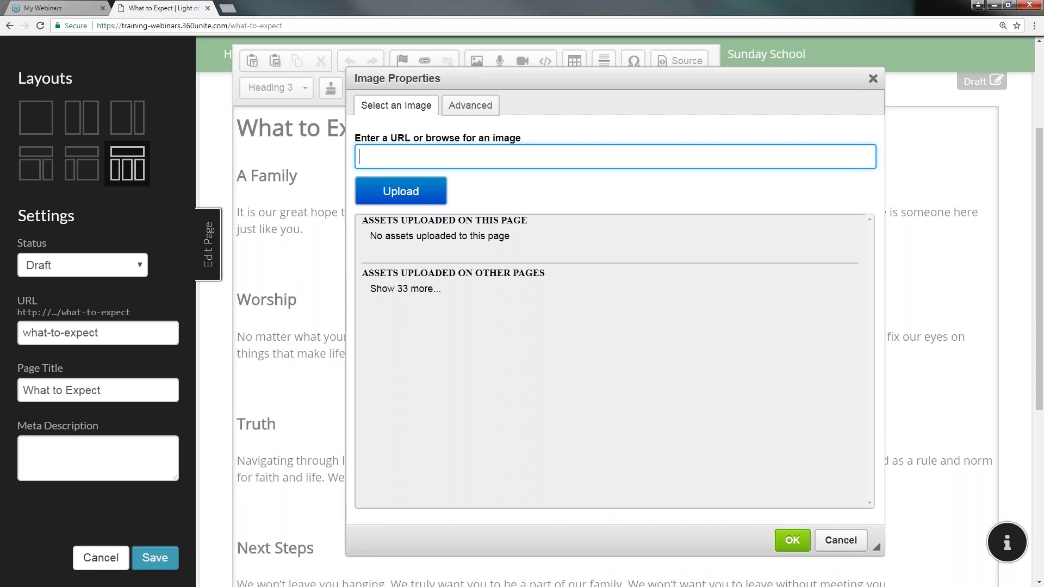
left_click(408, 193)
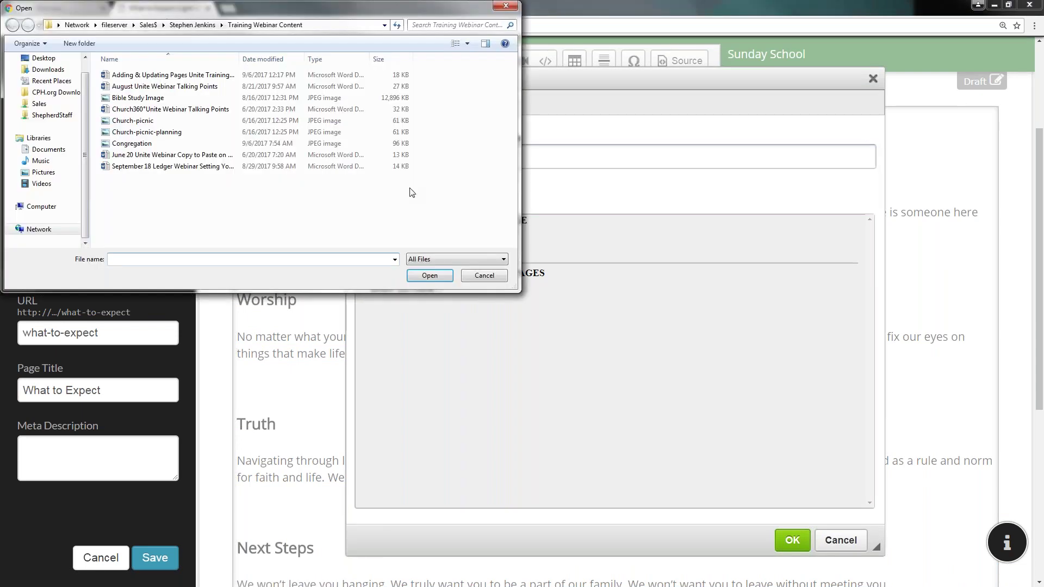
left_click(163, 143)
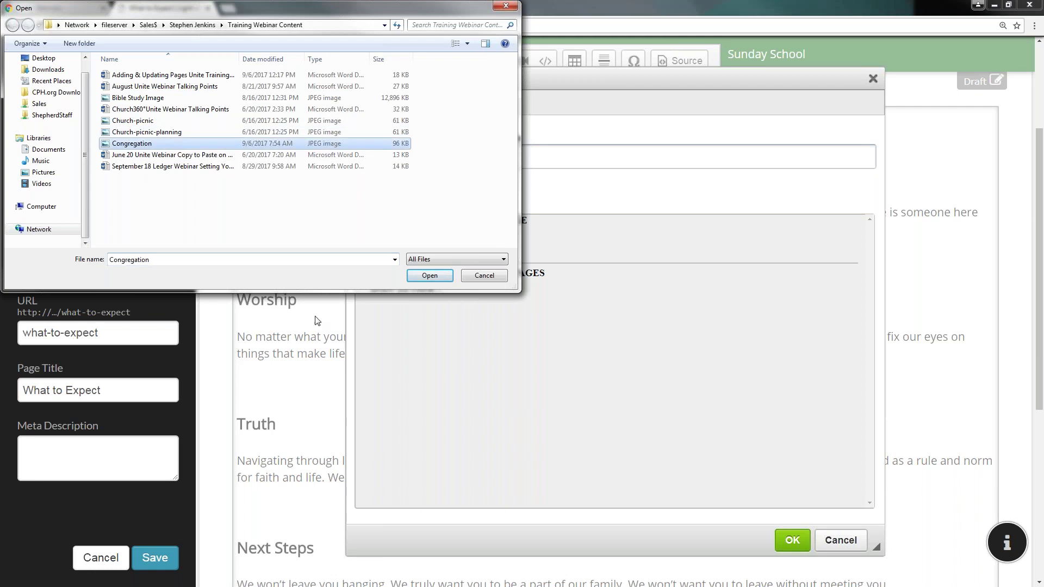
left_click(425, 278)
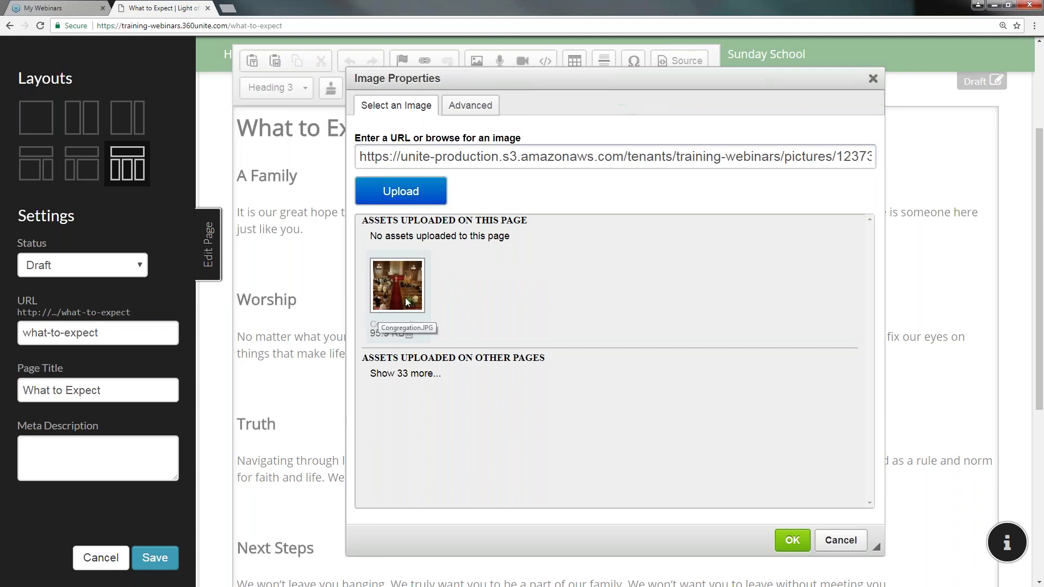
left_click(792, 540)
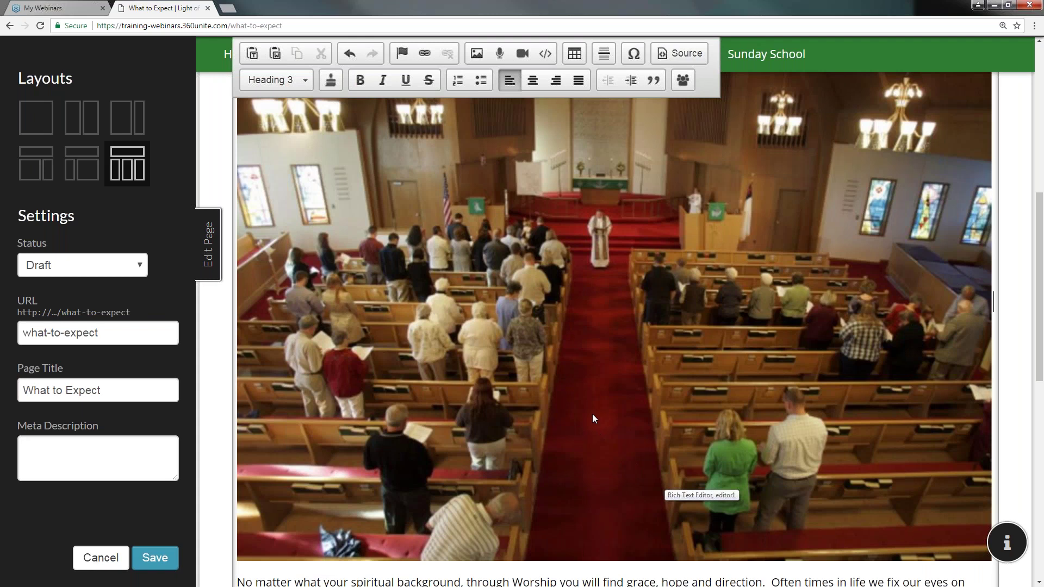
Step: Set the width of the congregation image below the Worship heading to 100%
scroll(592, 419, "up", 3)
scroll(586, 429, "down", 3)
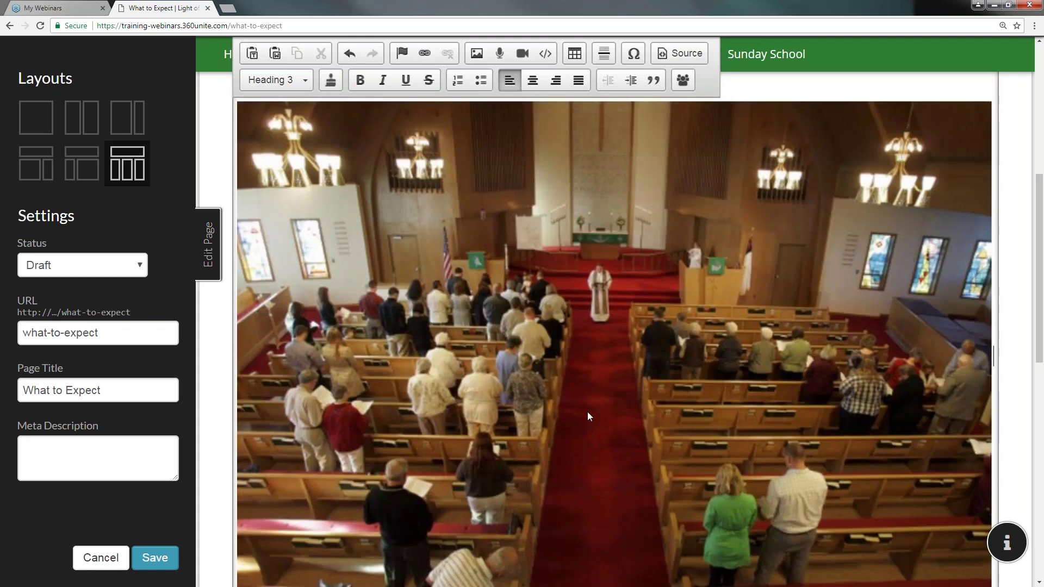
key("ctrl+a")
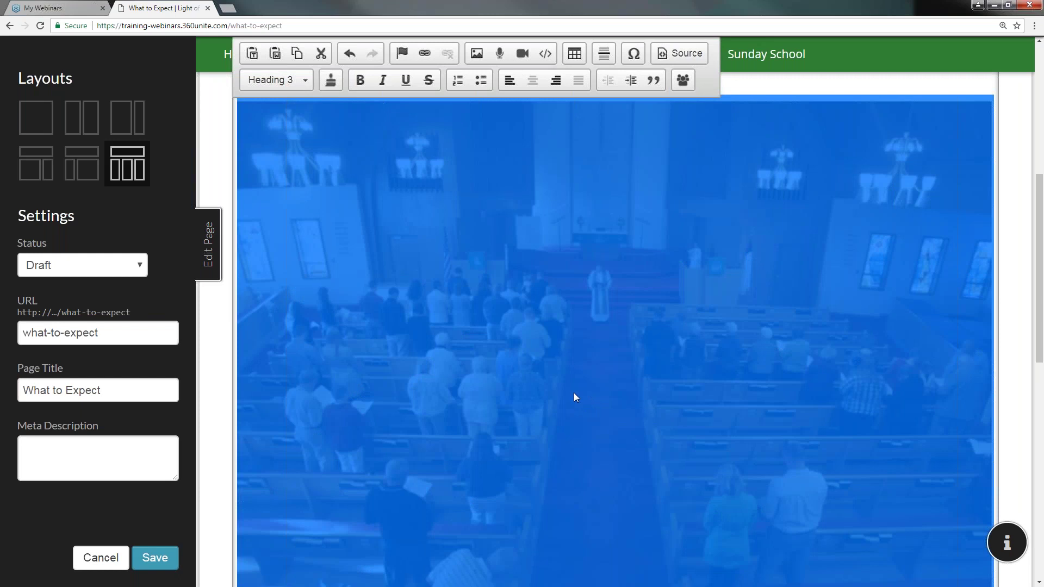
right_click(572, 363)
key("Escape")
double_click(534, 353)
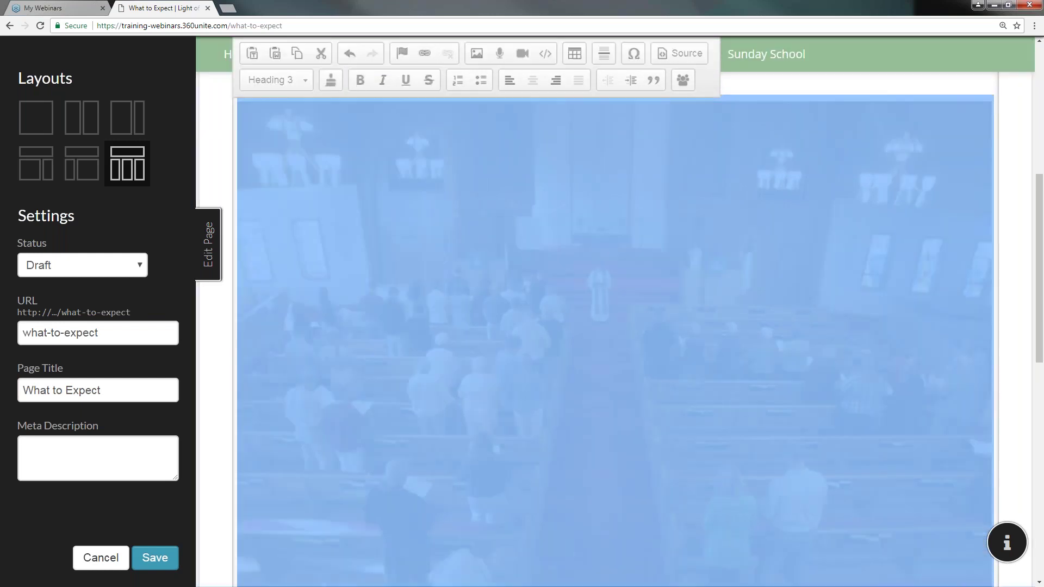
left_click(471, 105)
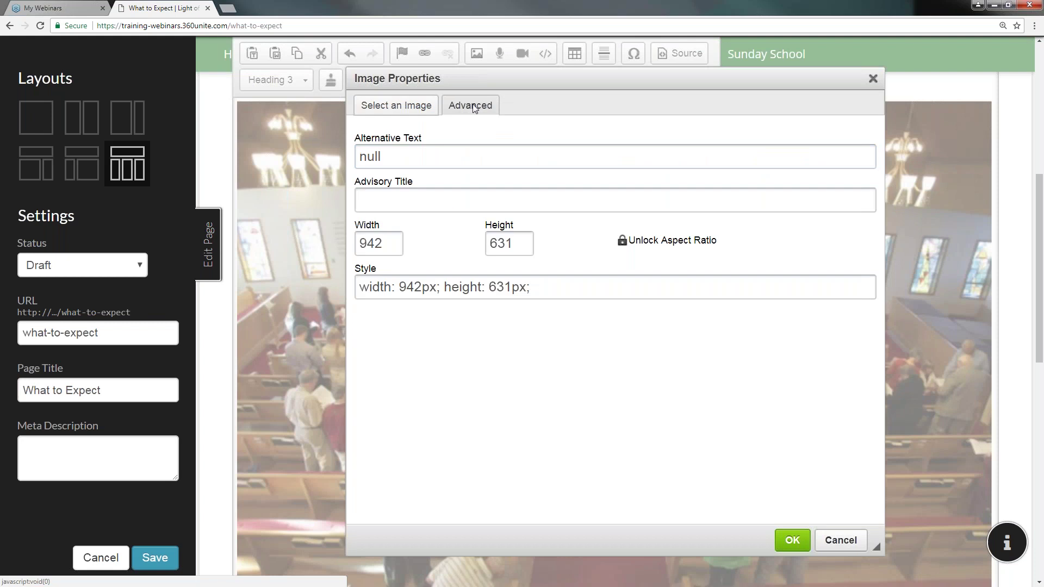
double_click(392, 241)
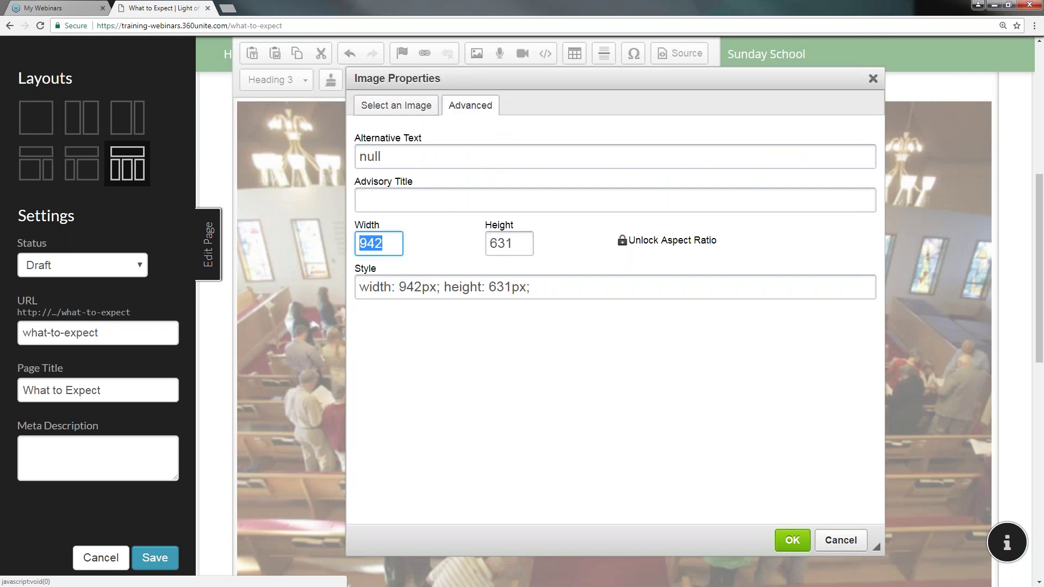
type("1")
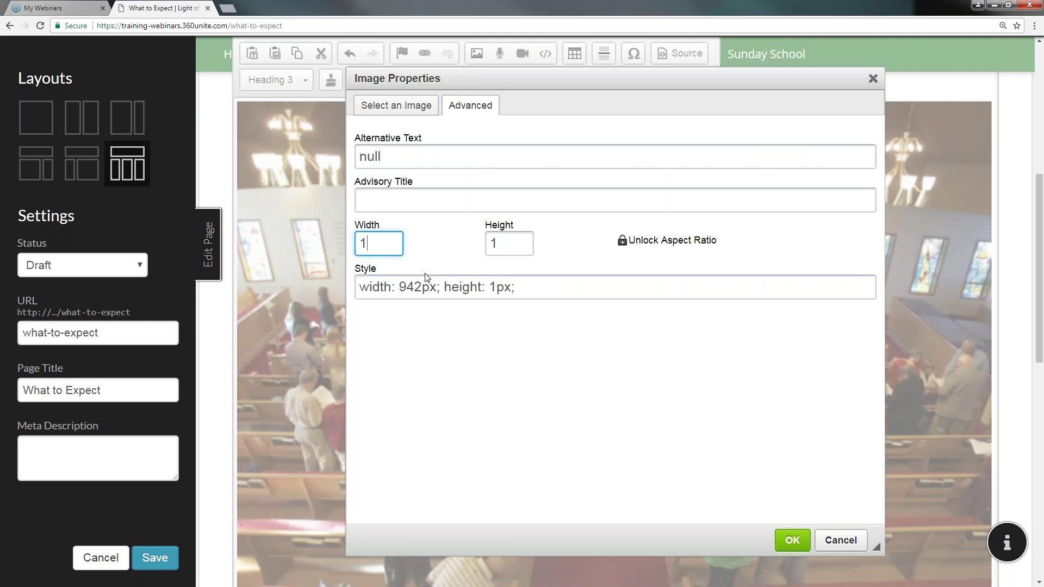
type("00%")
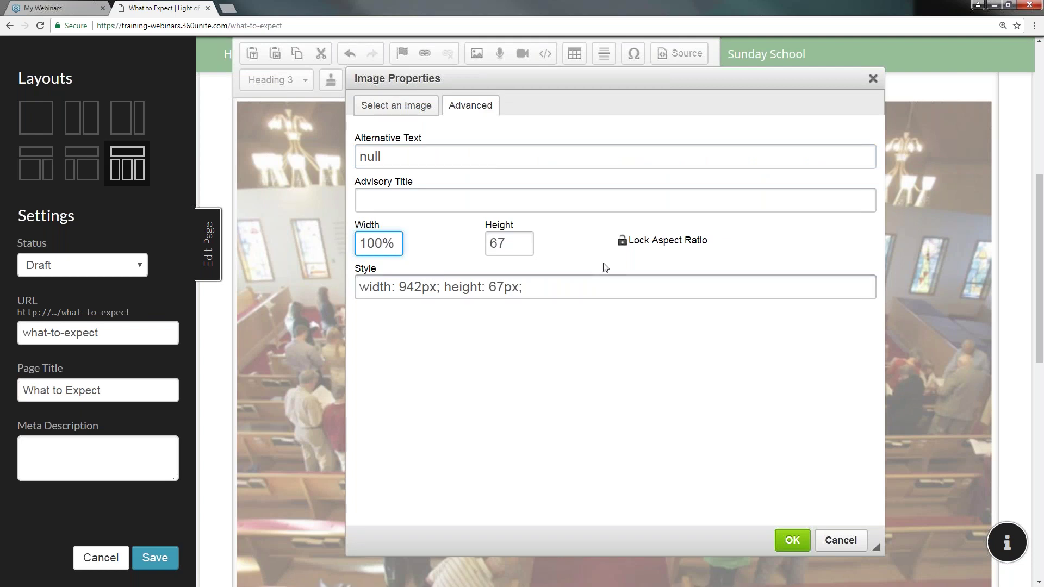
left_click(793, 544)
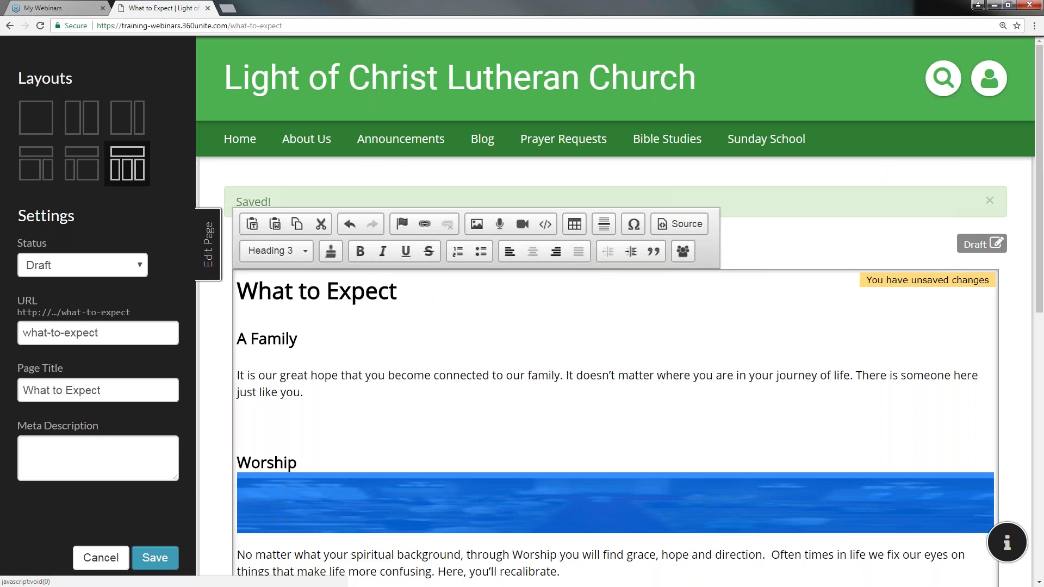
double_click(585, 496)
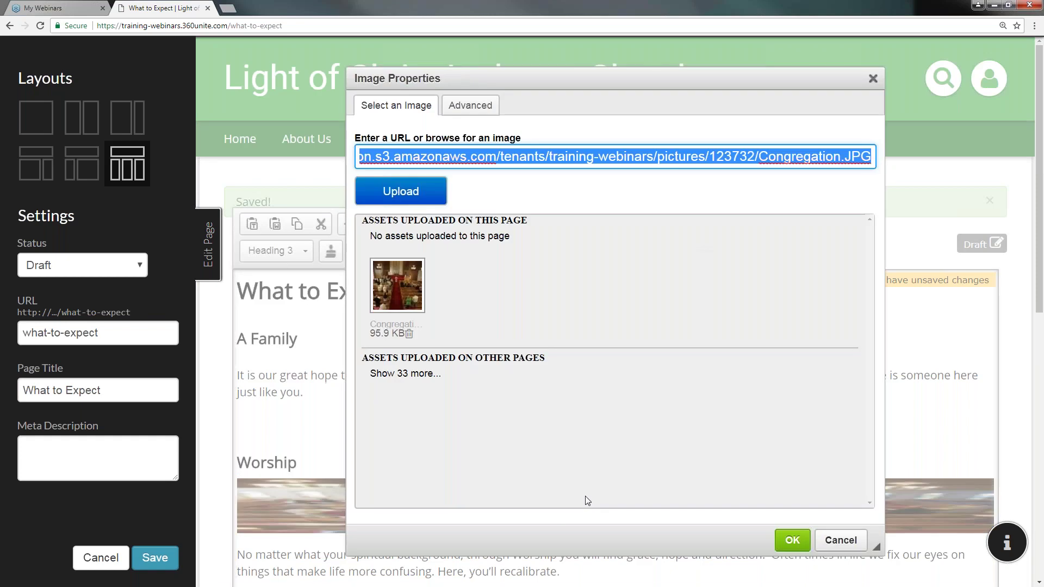
left_click(470, 107)
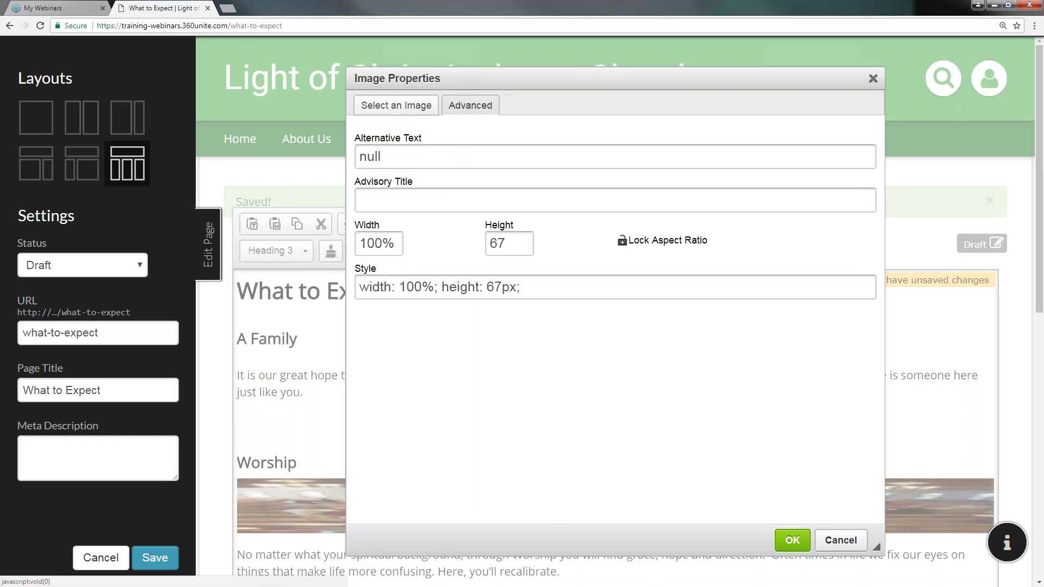
left_click(400, 243)
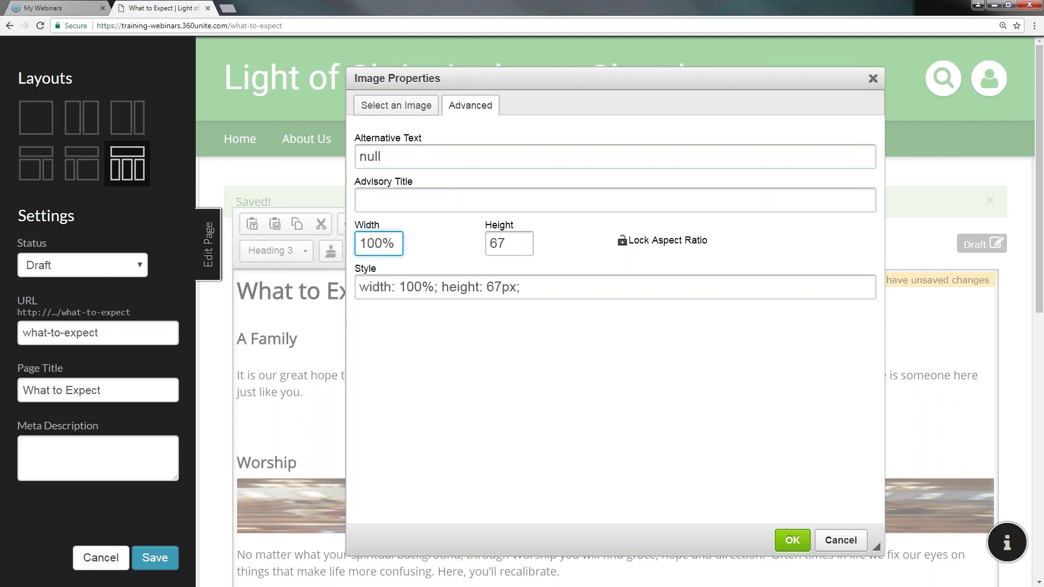
left_click(791, 540)
Step: Set the width of the congregation image beside the Worship heading to 600 pixels
double_click(663, 500)
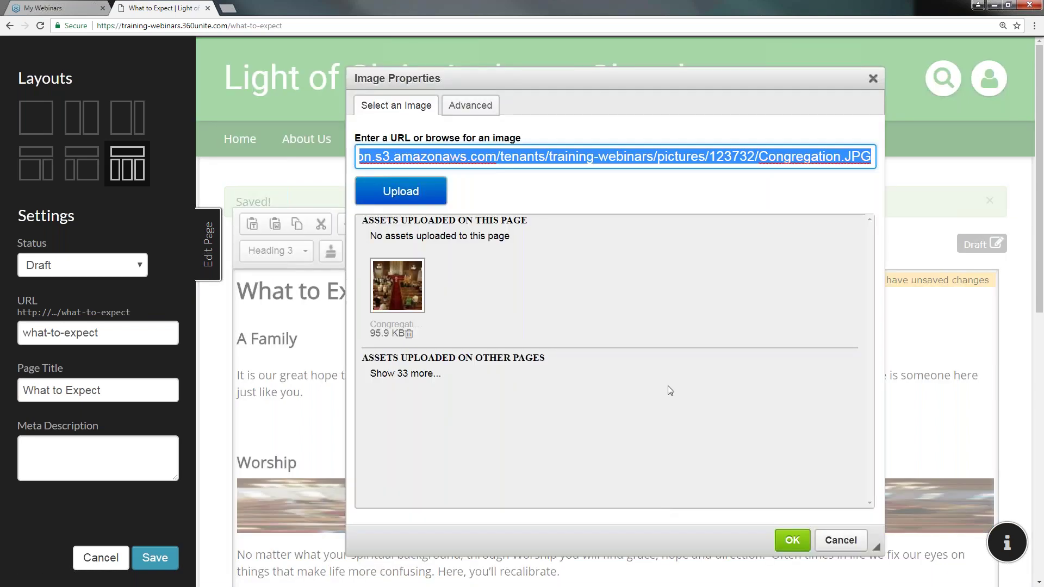
left_click(467, 109)
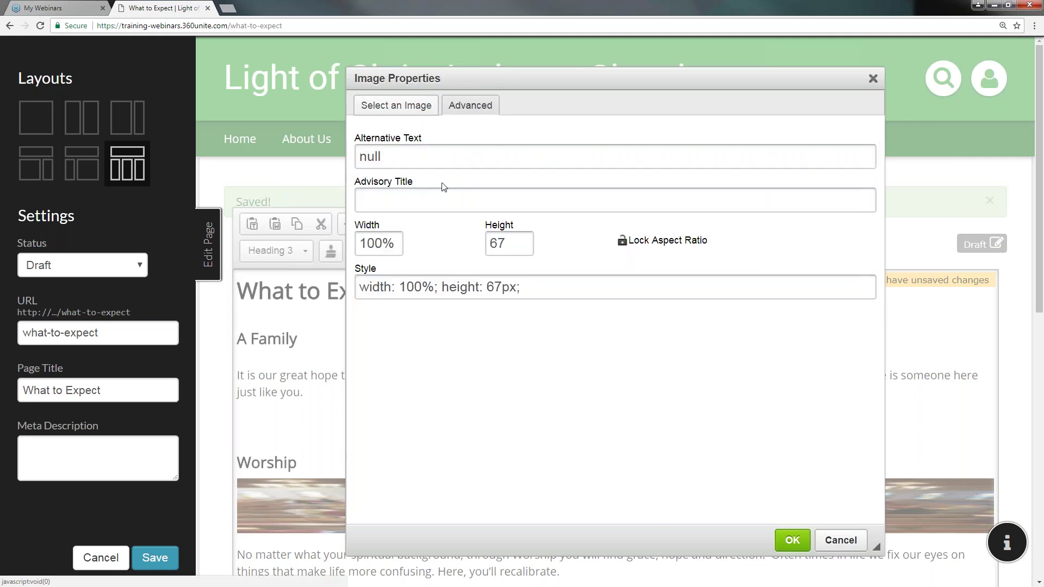
left_click_drag(396, 244, 346, 255)
type("600")
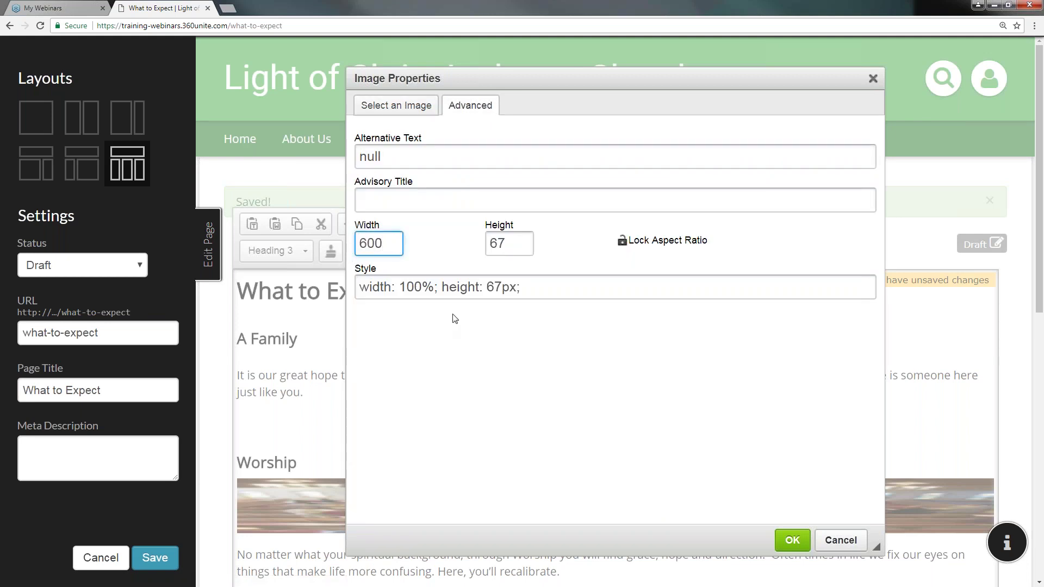
left_click(792, 540)
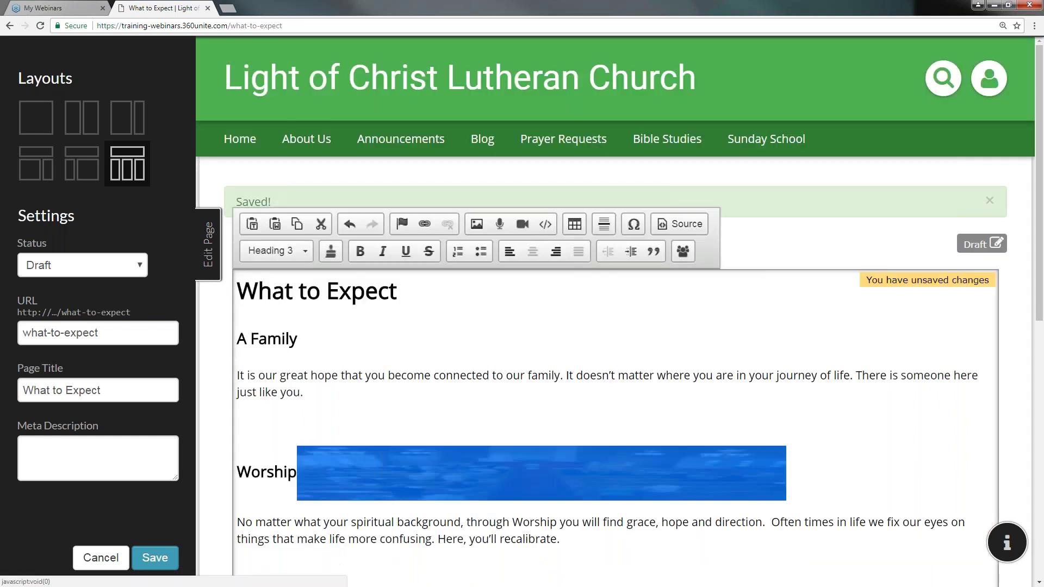
Step: Set the height of the congregation image to 300 pixels and deselect it
double_click(629, 475)
left_click(471, 105)
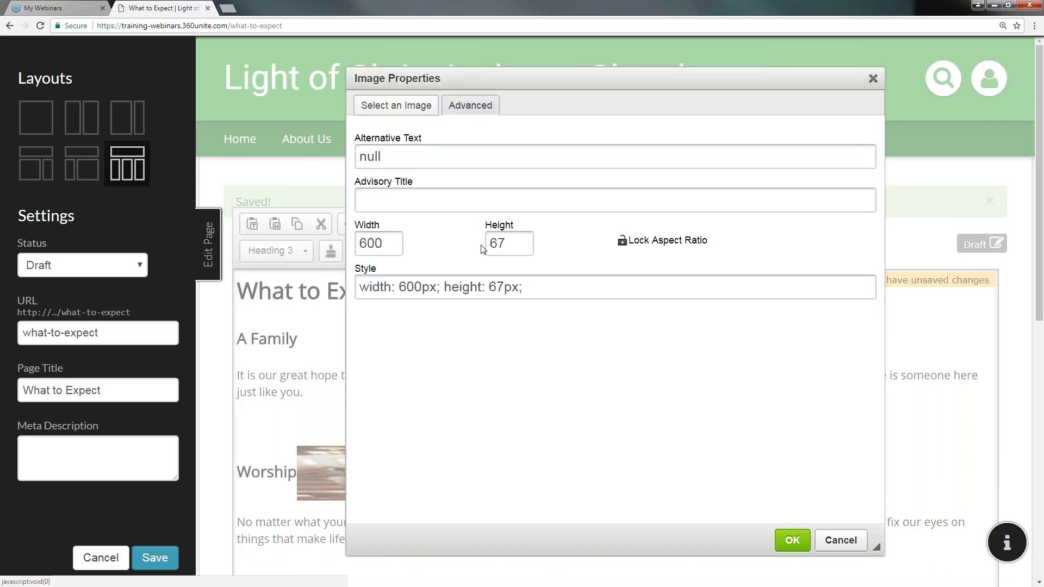
double_click(519, 253)
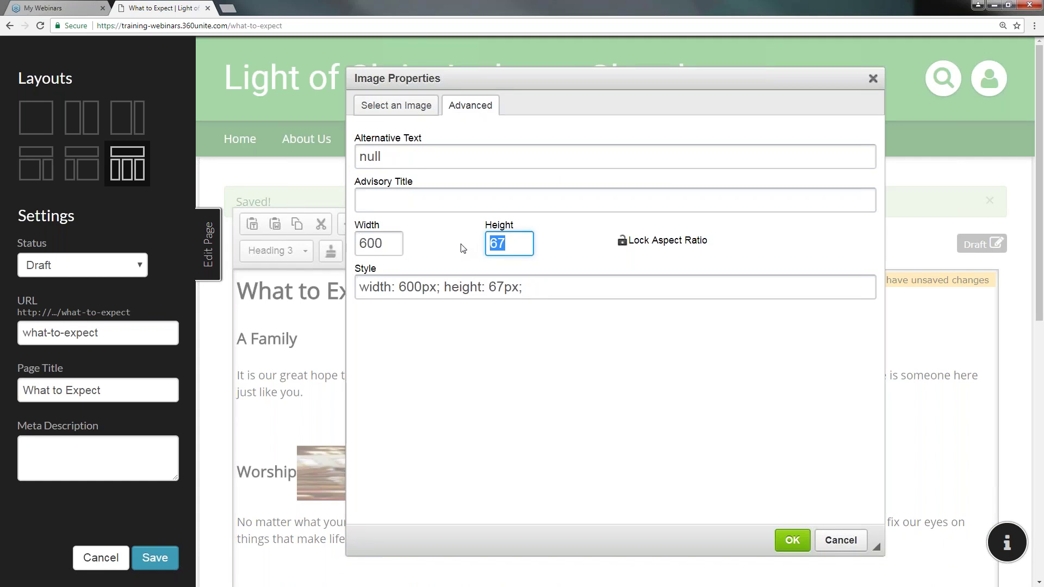
type("300")
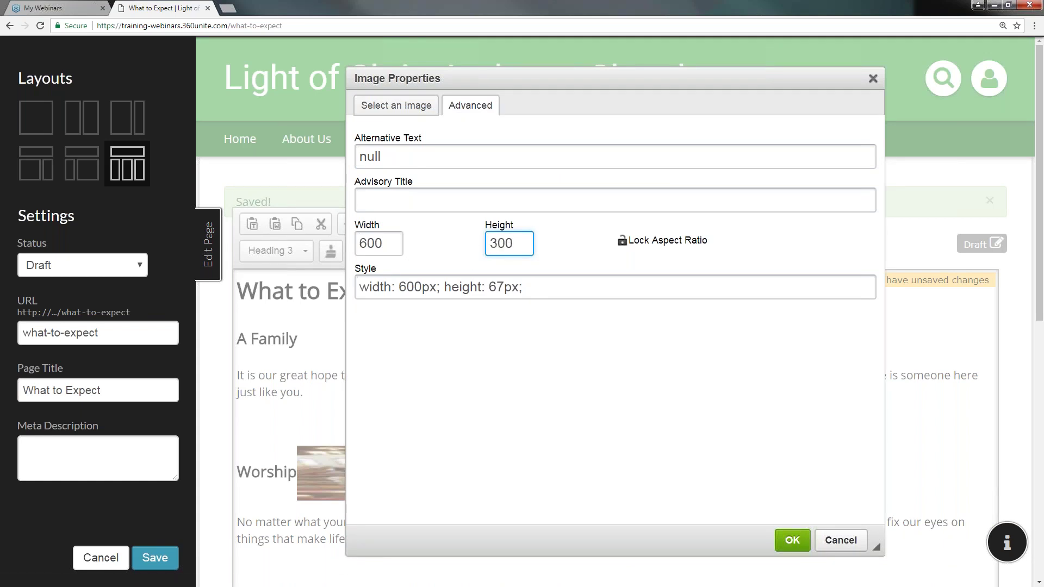
left_click(792, 540)
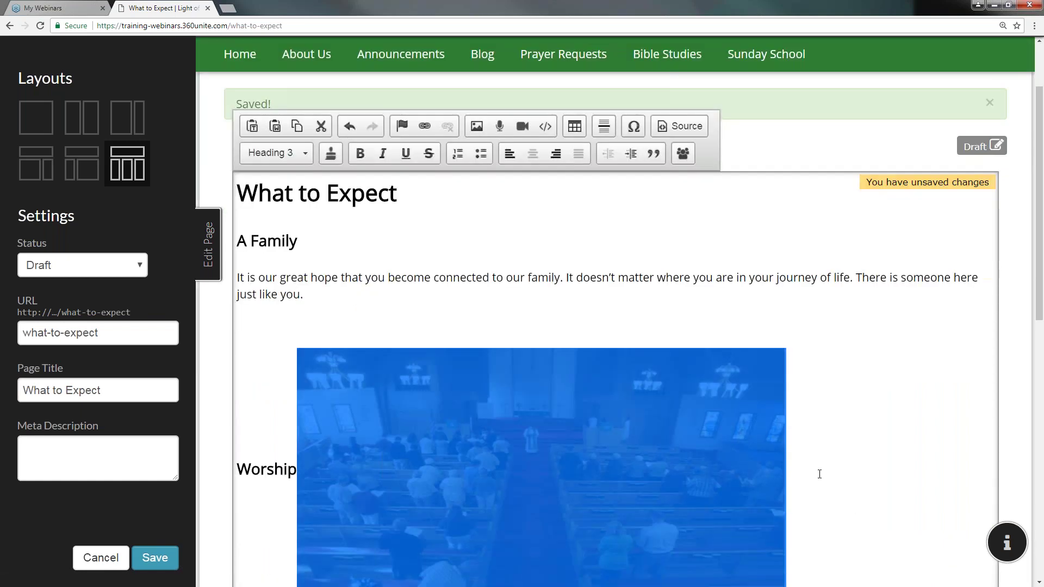
scroll(817, 473, "down", 4)
left_click(859, 494)
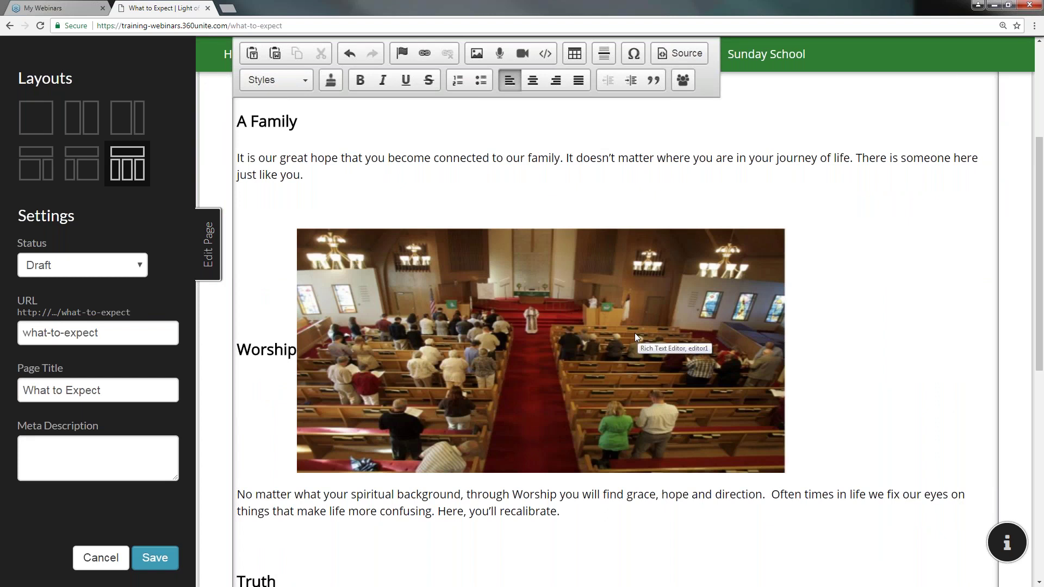
Step: Move the congregation image from the Worship heading to the end of the A Family paragraph
left_click_drag(550, 348, 603, 188)
scroll(831, 365, "up", 4)
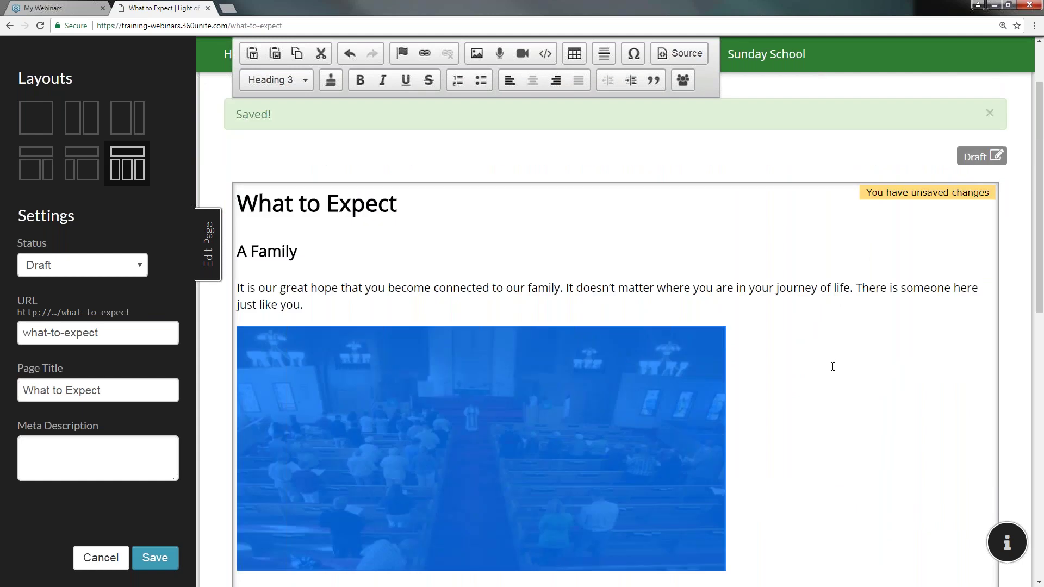
left_click_drag(505, 489, 788, 400)
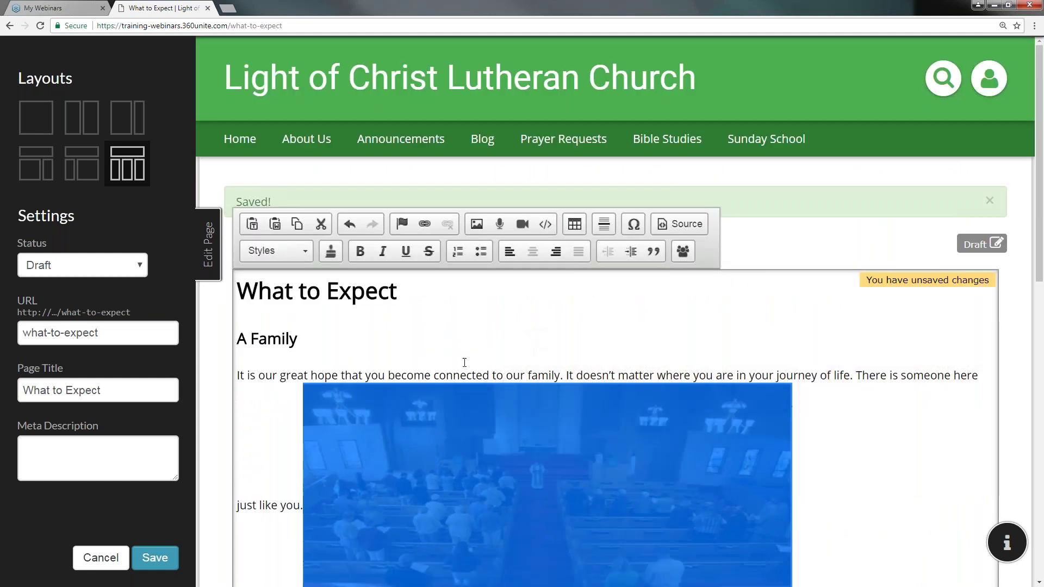
Step: Align the congregation image right and move it up so the A Family and Worship text wraps beside it
left_click(555, 251)
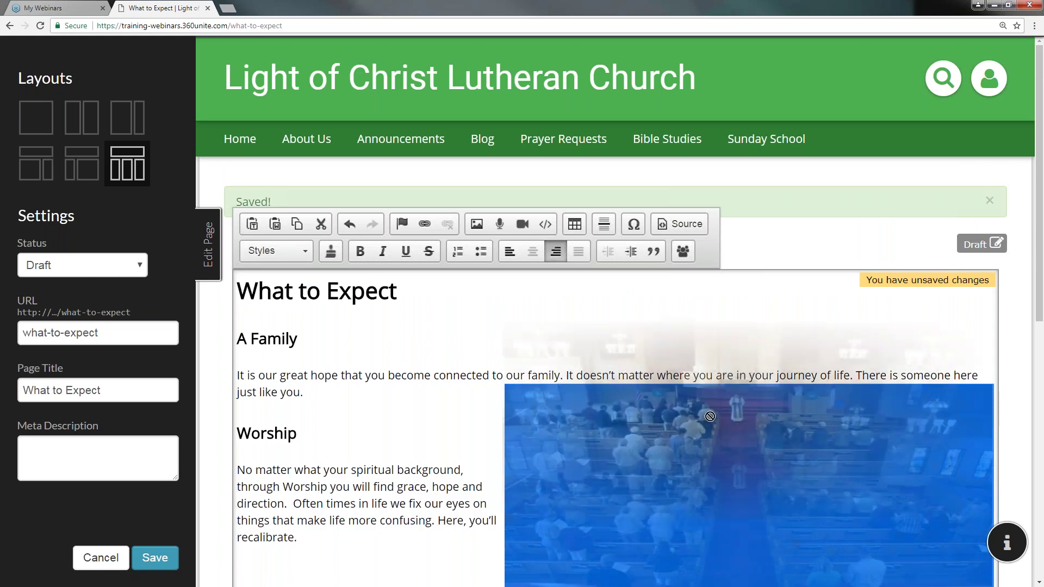
left_click_drag(738, 452, 729, 344)
scroll(670, 430, "down", 1)
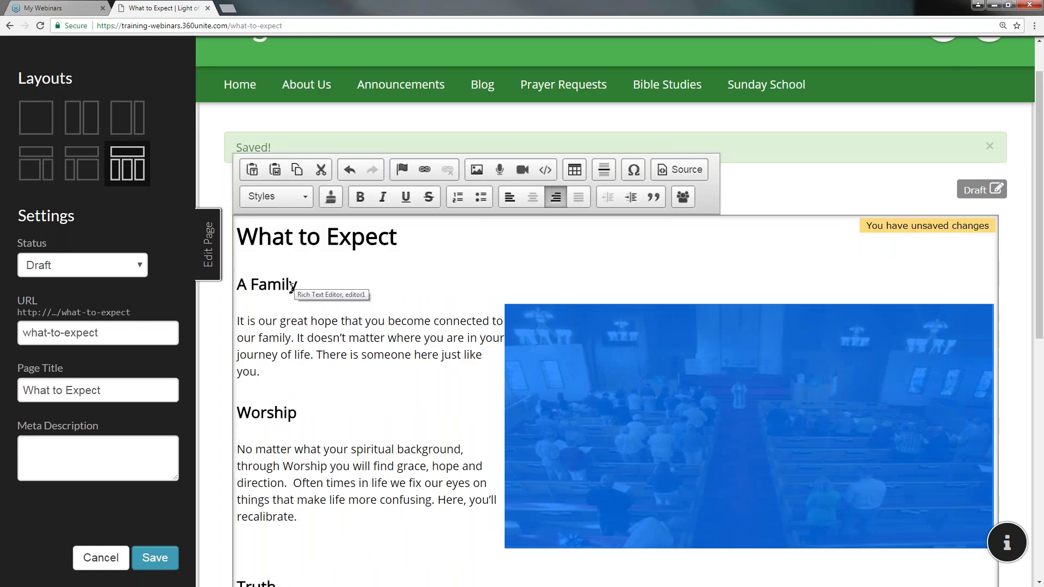
scroll(347, 479, "down", 1)
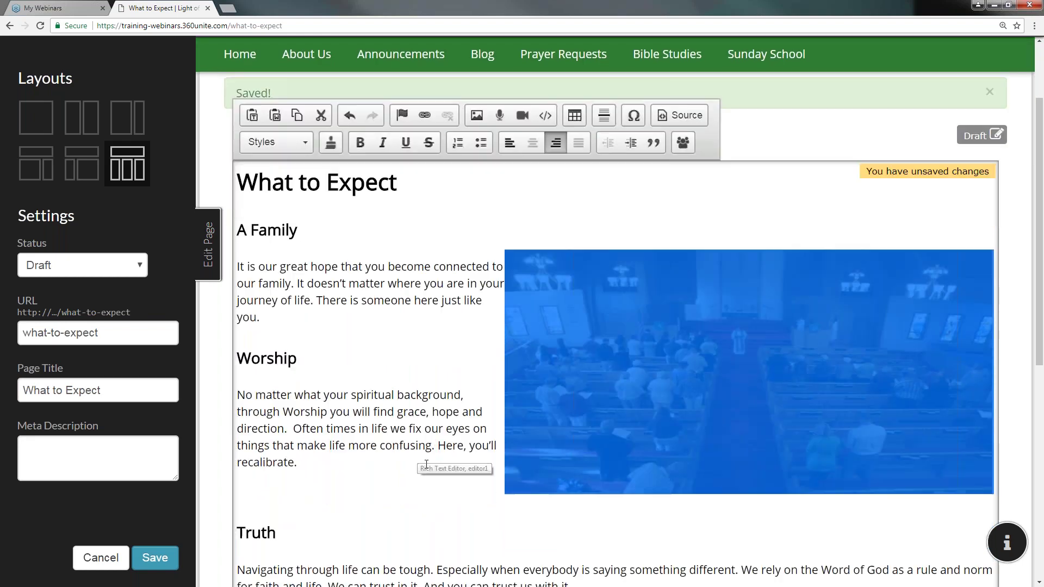
left_click(458, 511)
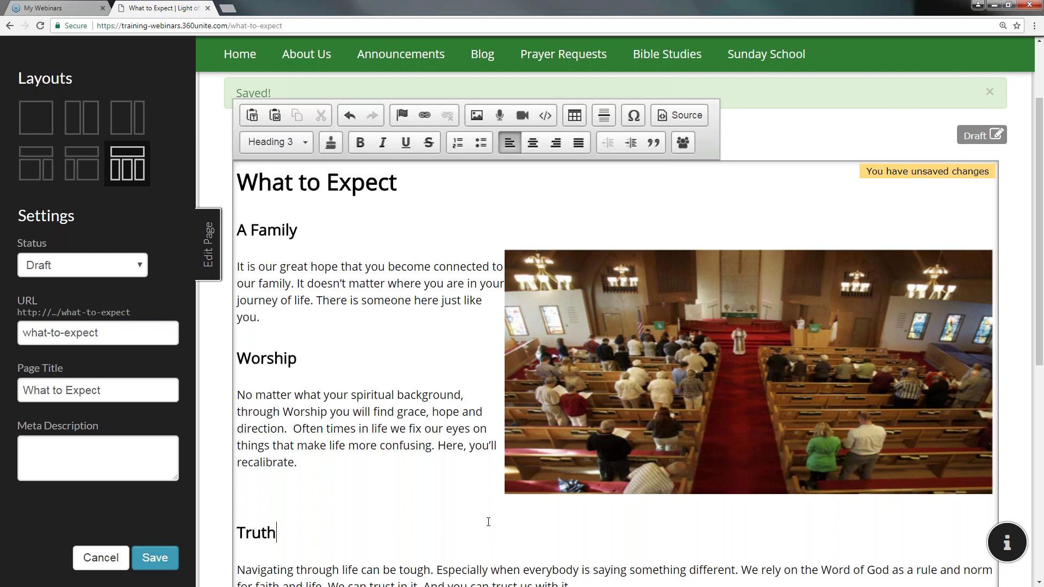
Step: Link the congregation image to the site's Our Story page and save the What to Expect page
left_click(650, 424)
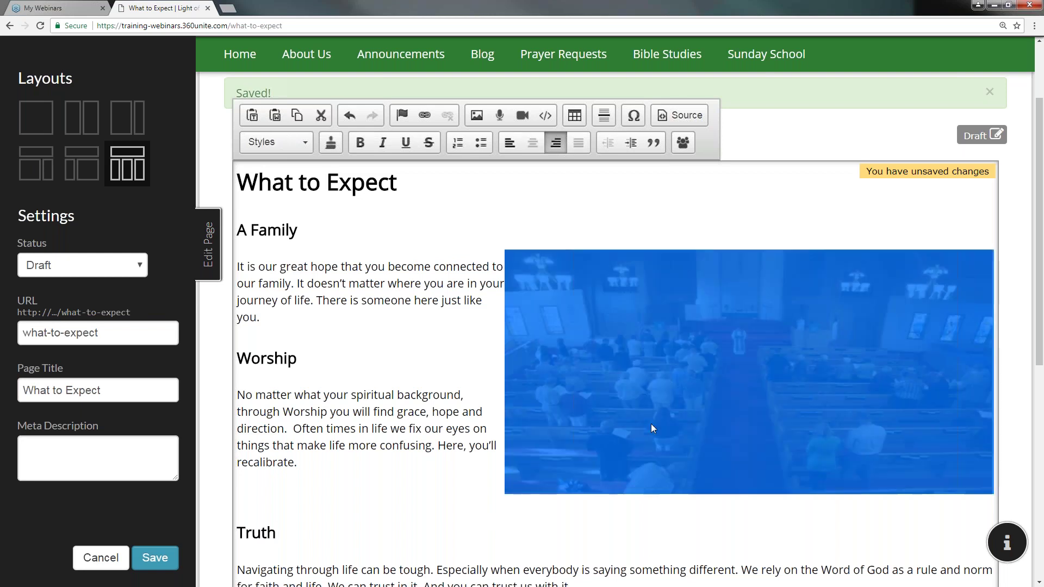
left_click(424, 115)
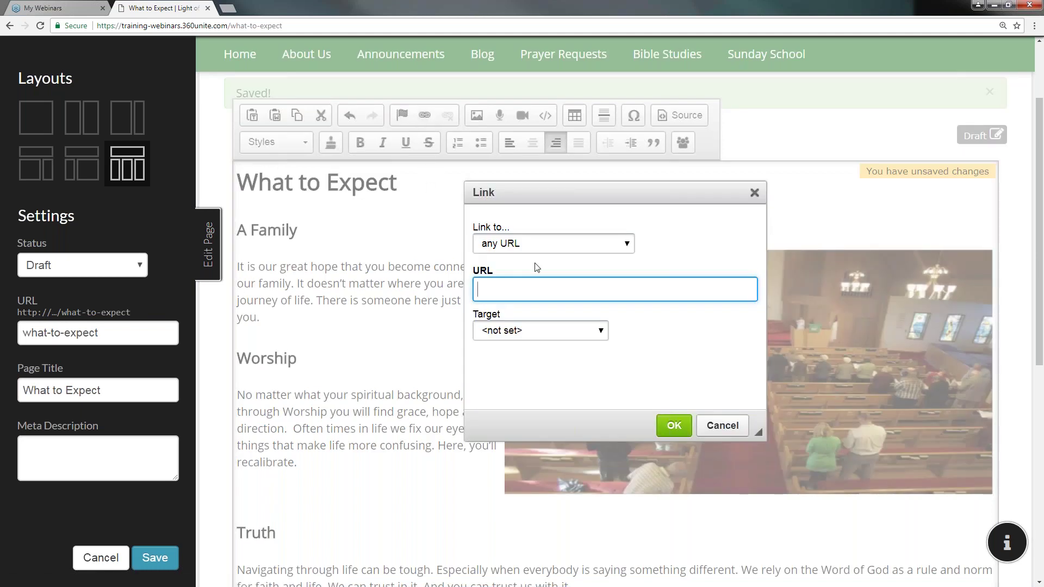
left_click(625, 245)
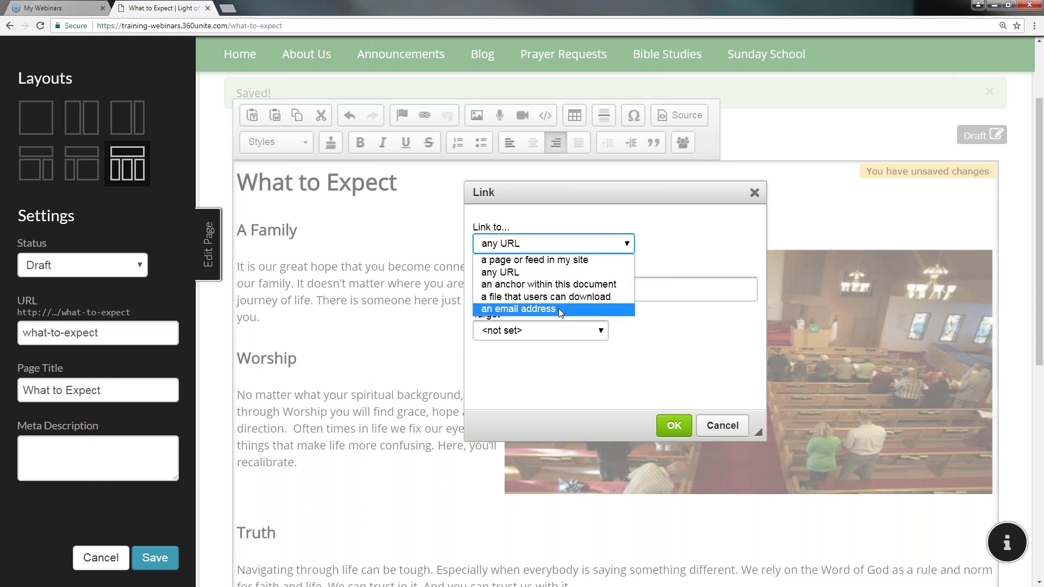
left_click(551, 261)
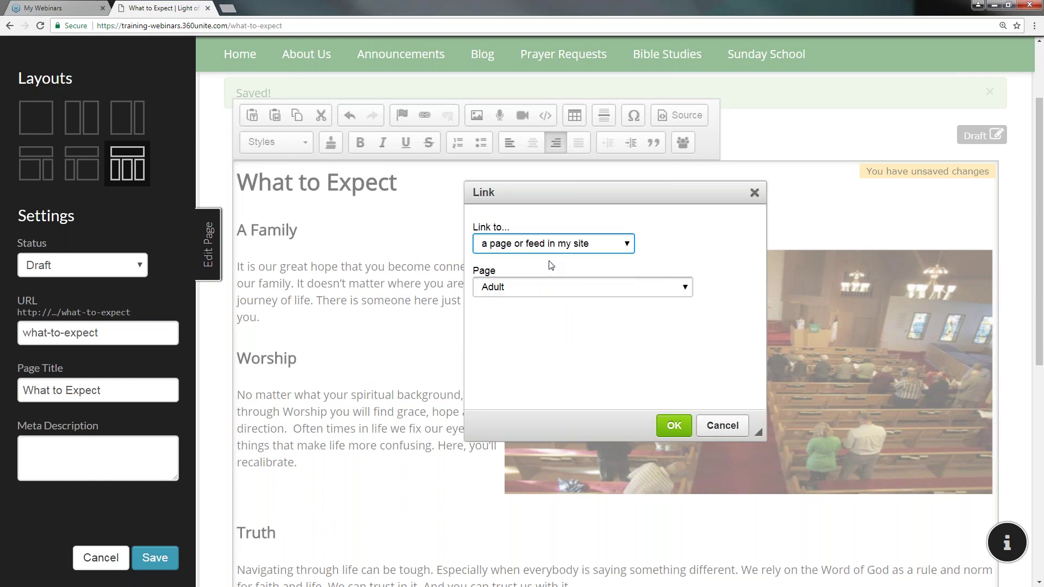
left_click(571, 288)
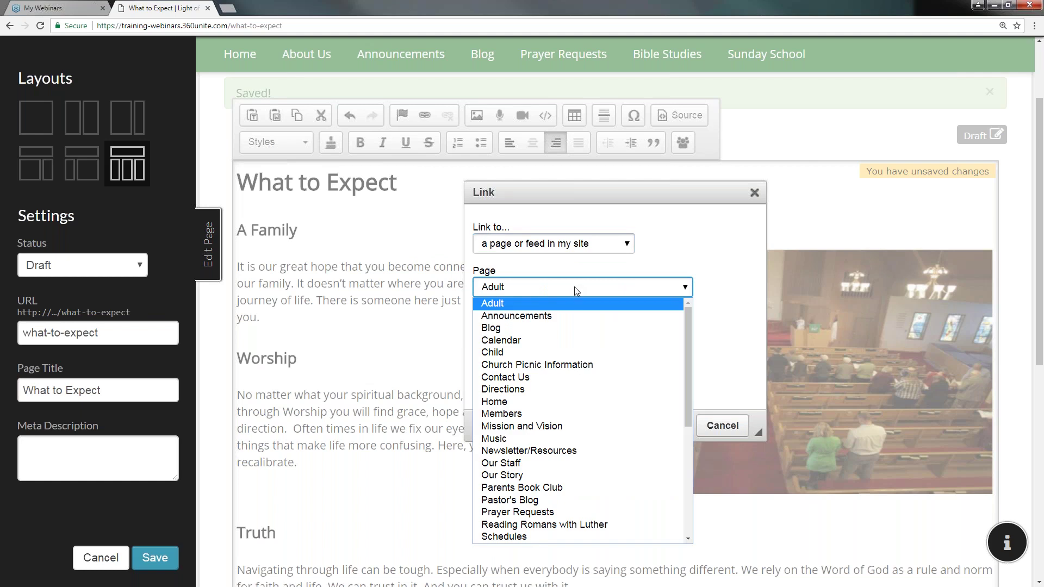
left_click(540, 475)
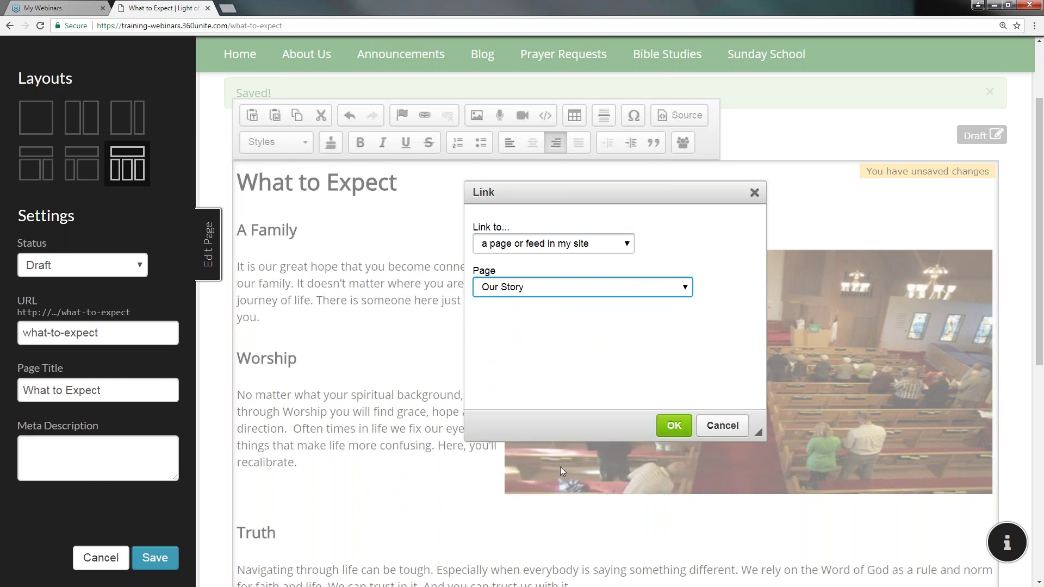
left_click(673, 427)
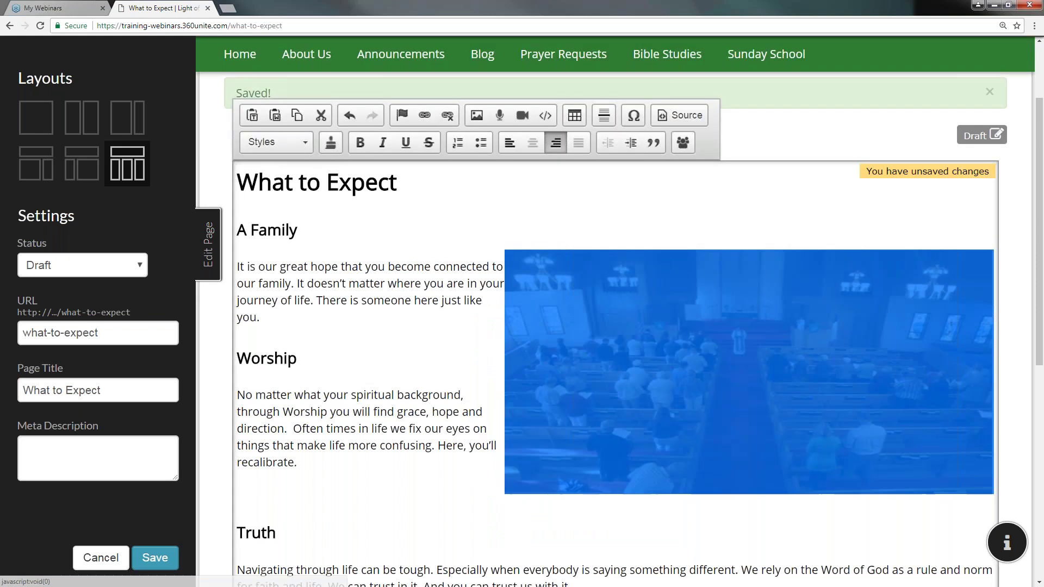
left_click(162, 560)
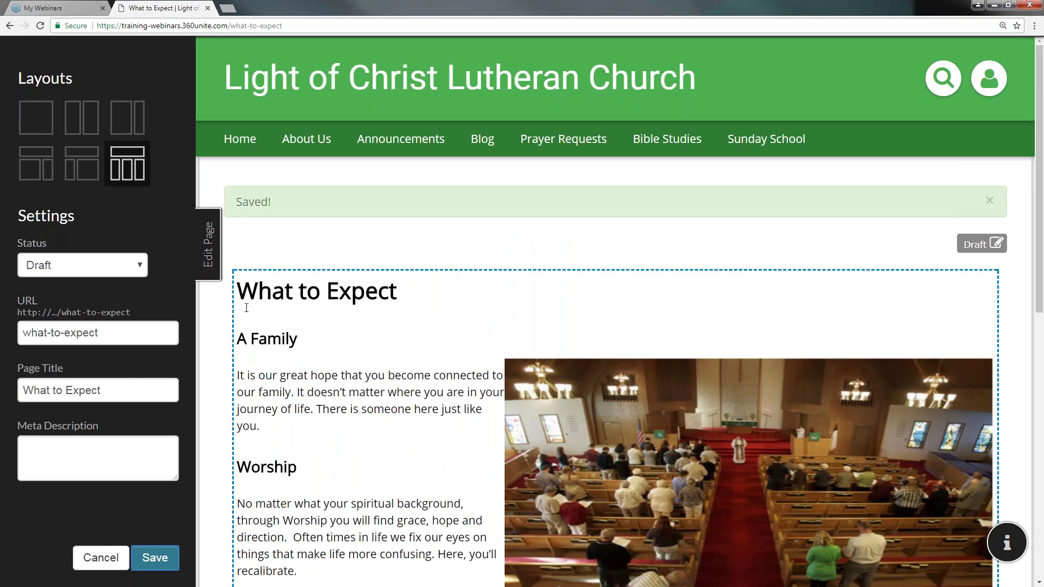
Step: Leave the page's edit mode and follow the congregation image's link to test it
left_click(208, 254)
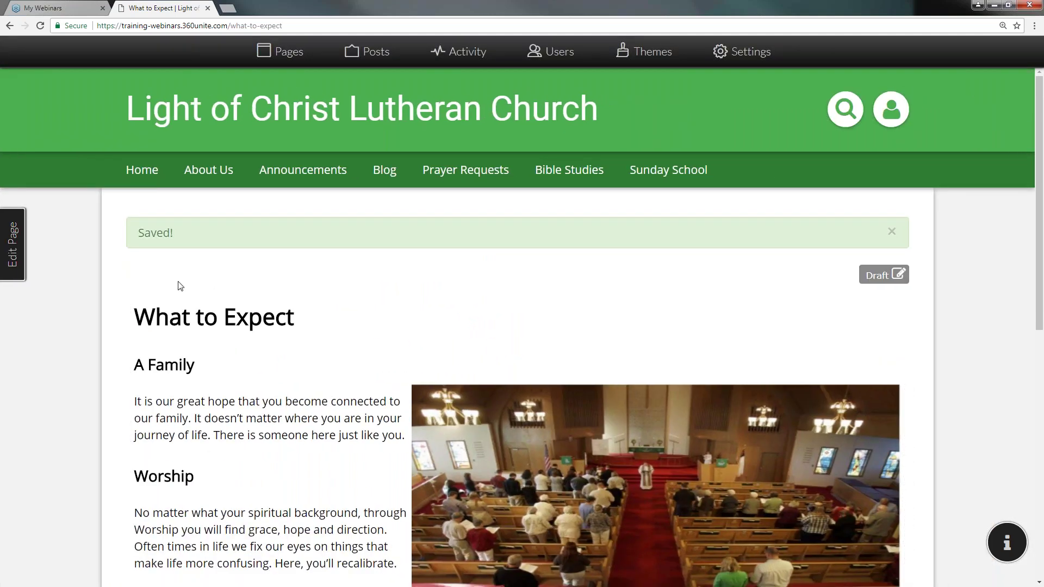
scroll(348, 320, "down", 1)
scroll(348, 320, "down", 1)
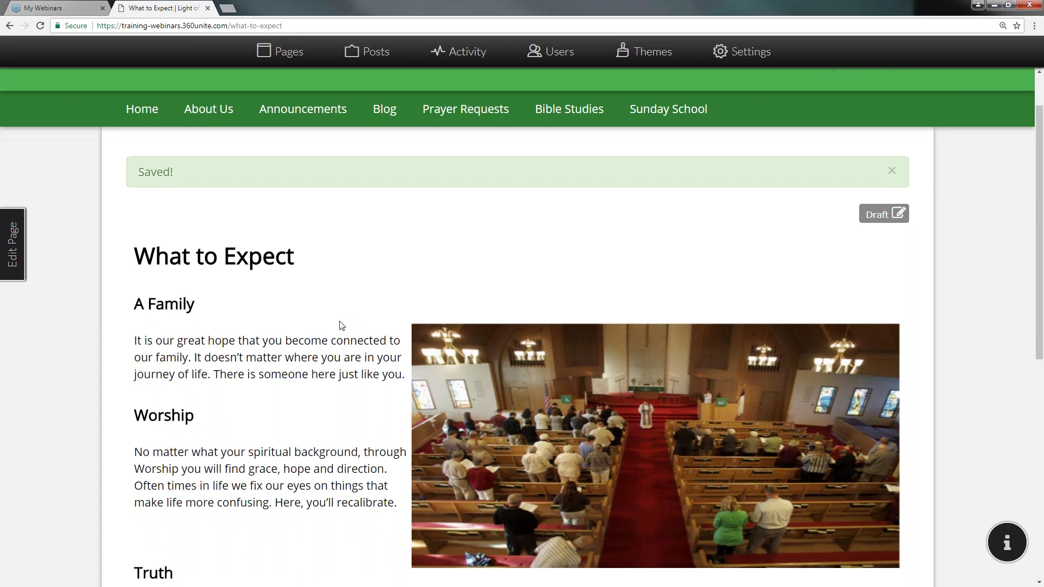
left_click(596, 406)
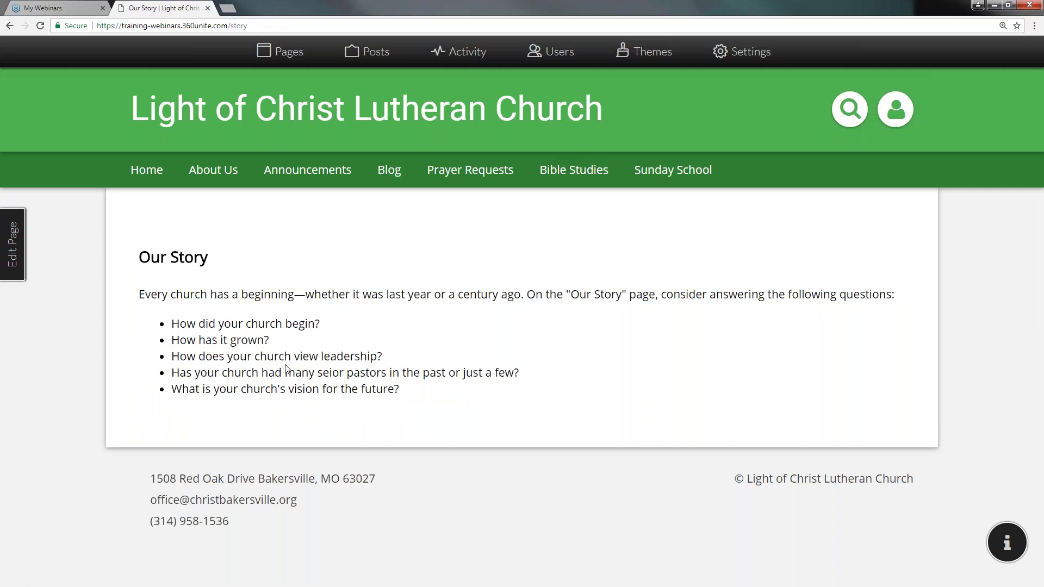
Step: Return to the What to Expect page under About Us and follow the congregation image's link again
mouse_move(213, 169)
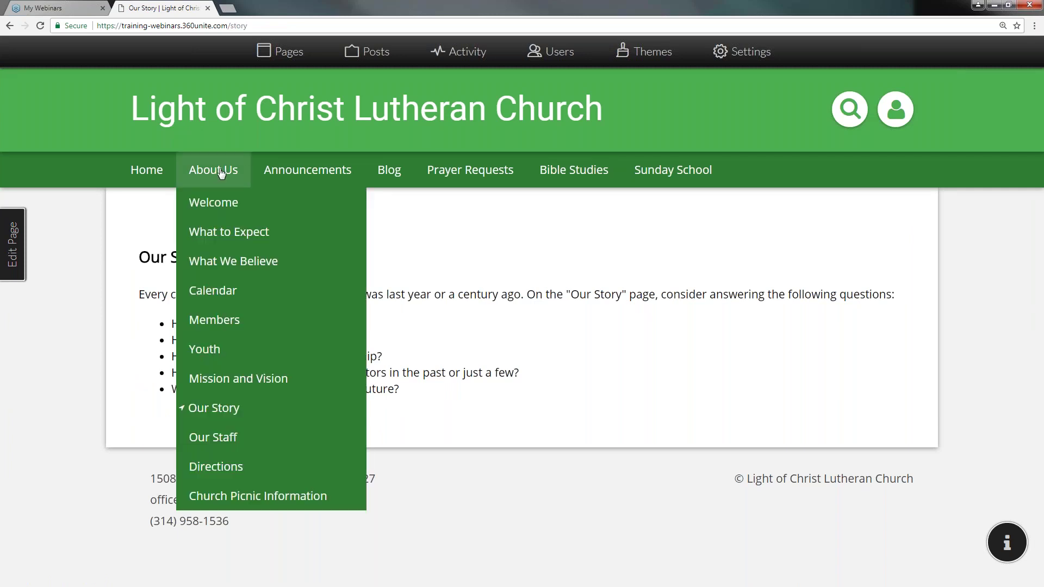
left_click(249, 236)
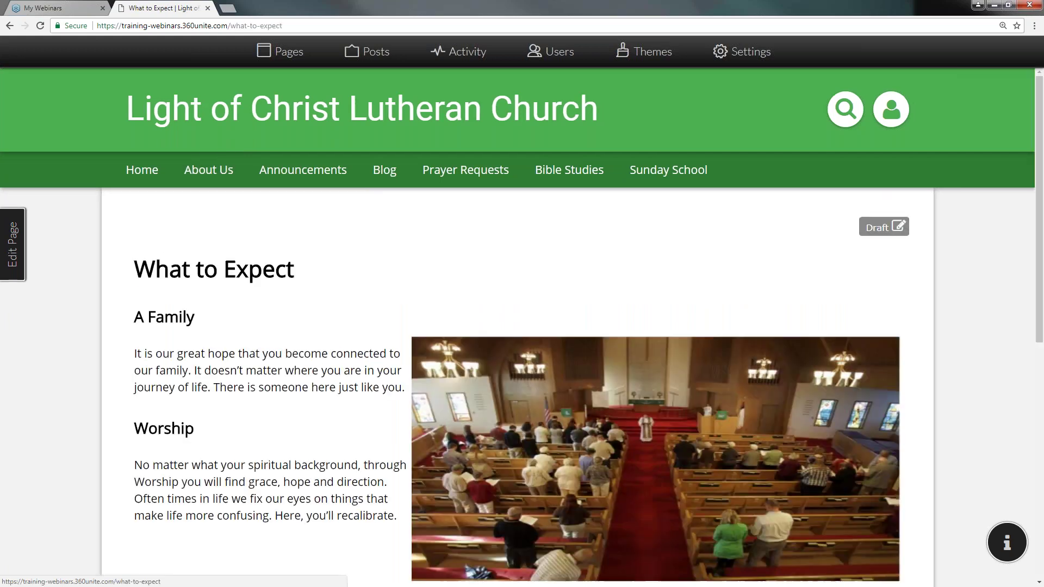
scroll(501, 395, "down", 2)
scroll(501, 395, "down", 2)
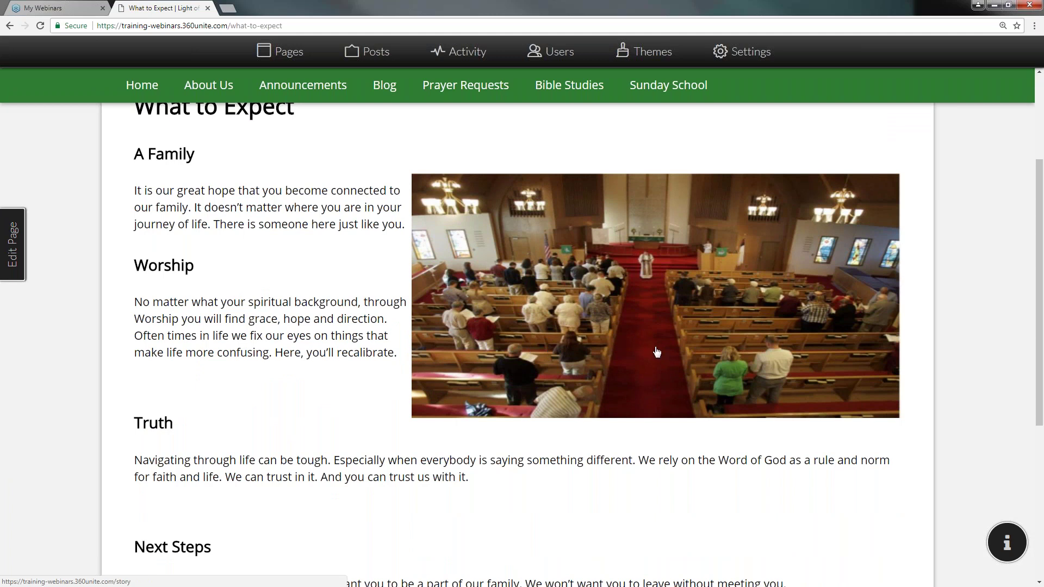
left_click(637, 329)
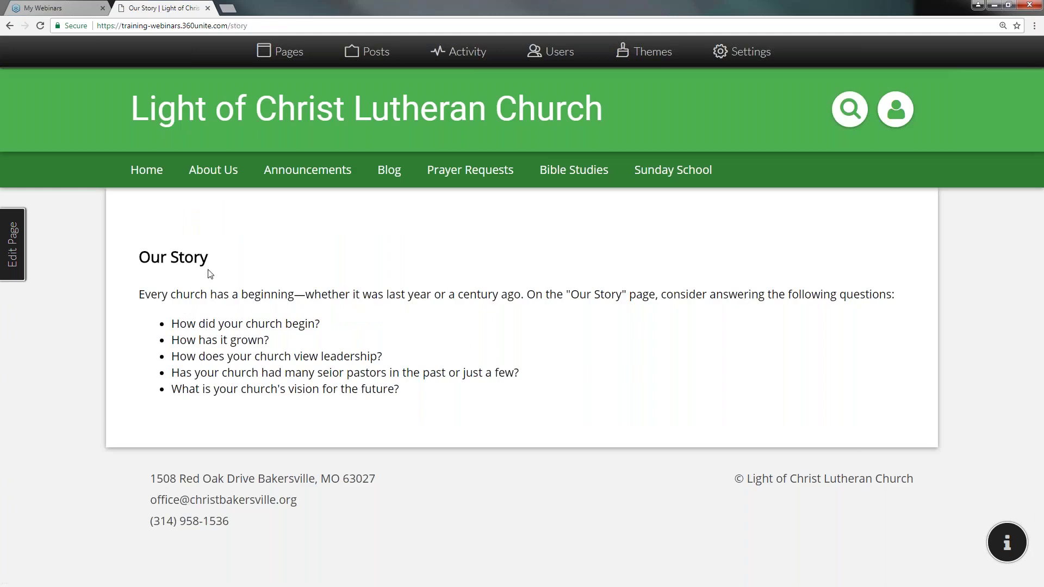